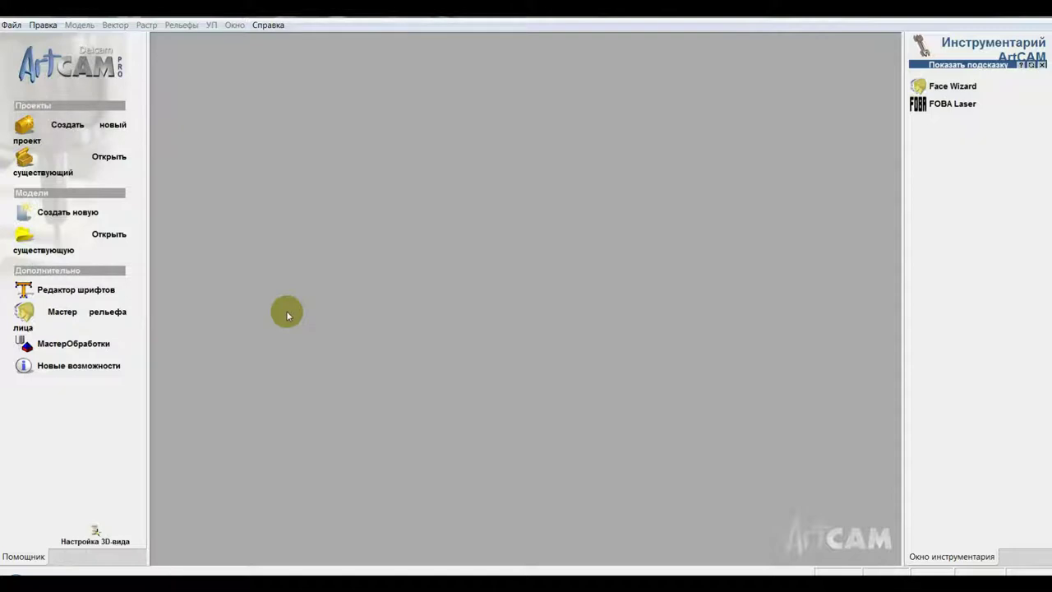
# - Create a new 300 × 300 mm model, maximize its 2D view, and toggle to 3D and back
pyautogui.click(10, 25)
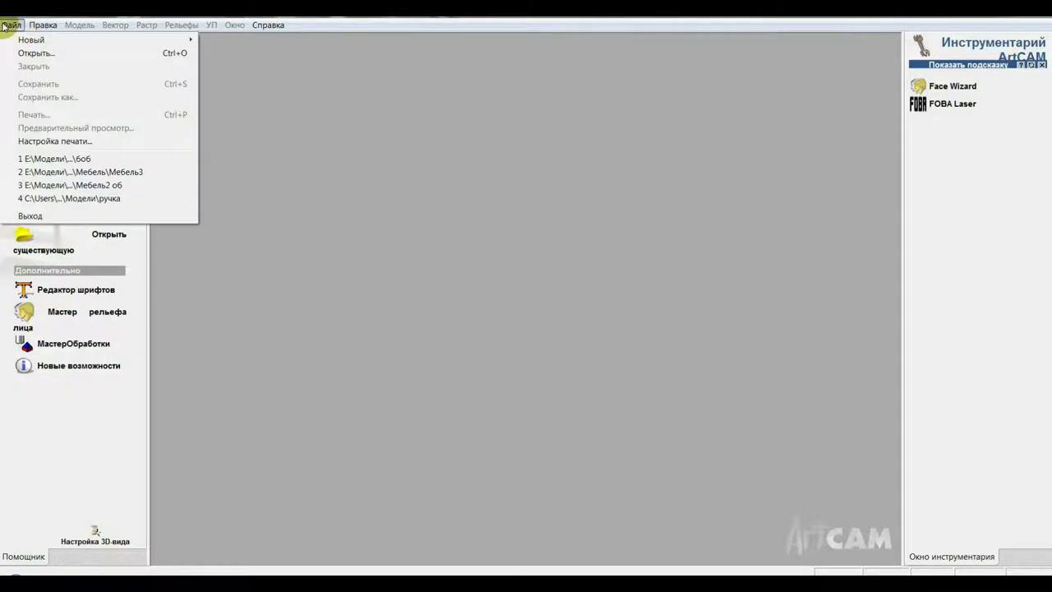
pyautogui.moveTo(31, 39)
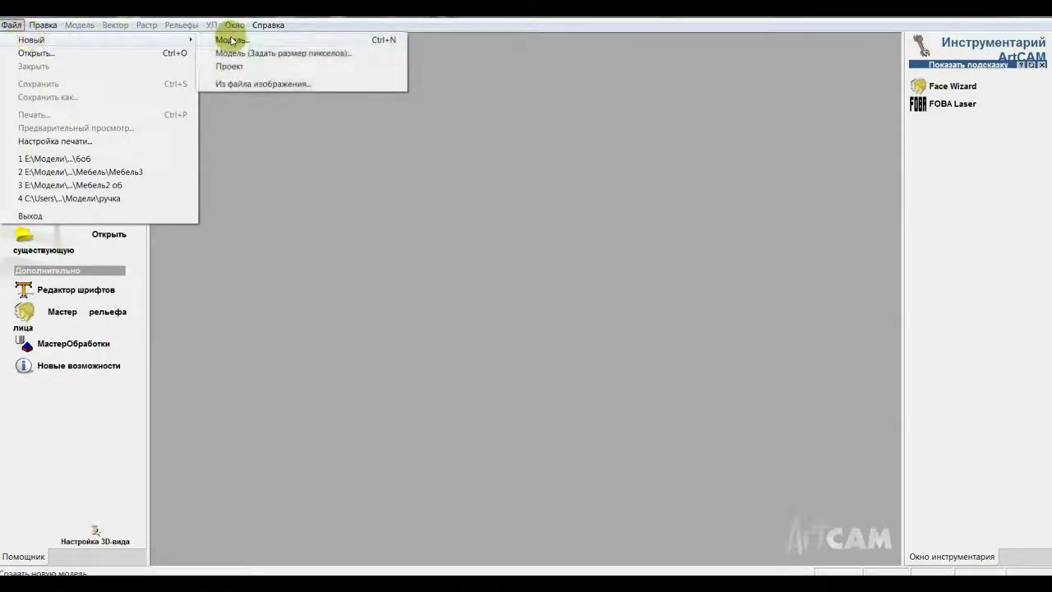
pyautogui.click(232, 40)
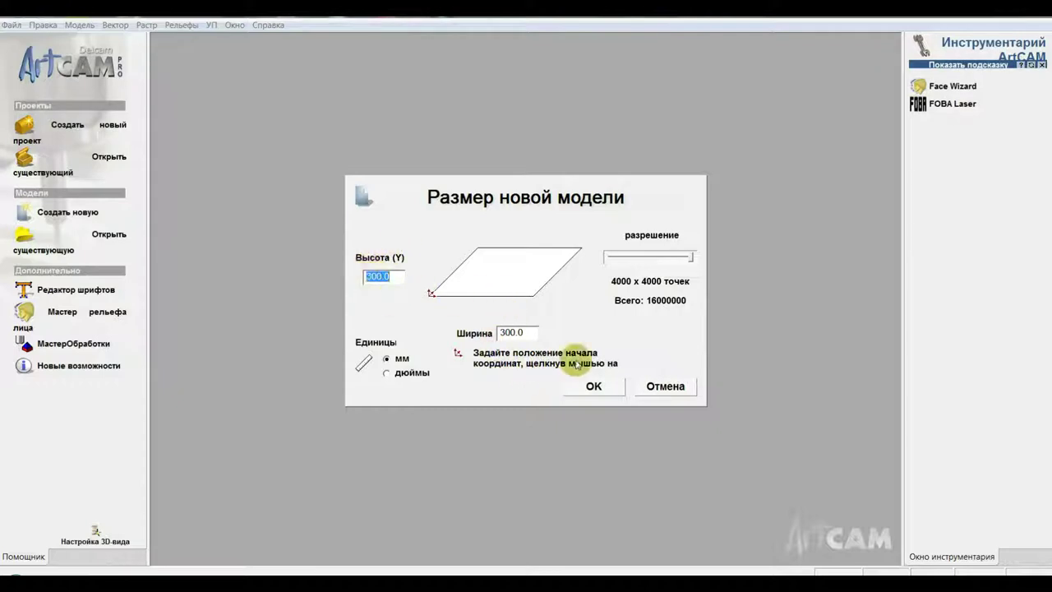
pyautogui.click(593, 385)
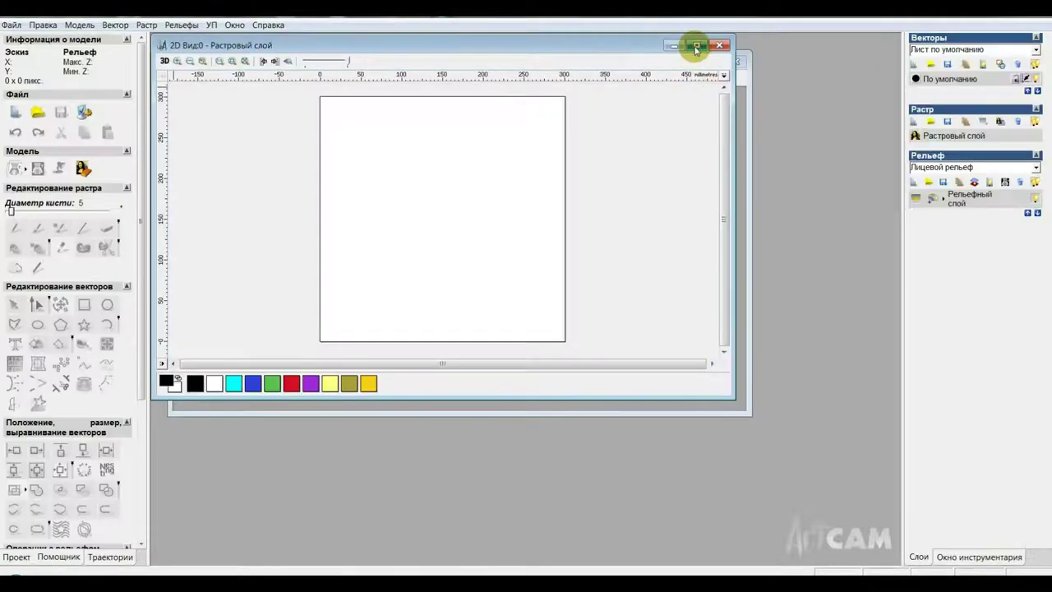
pyautogui.click(696, 45)
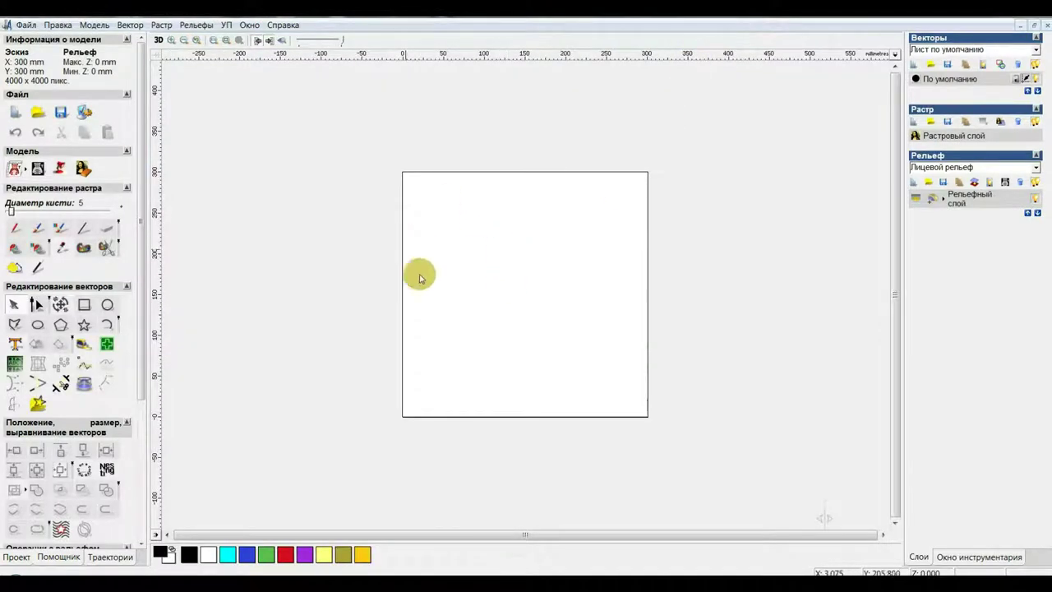
pyautogui.click(160, 41)
pyautogui.click(158, 41)
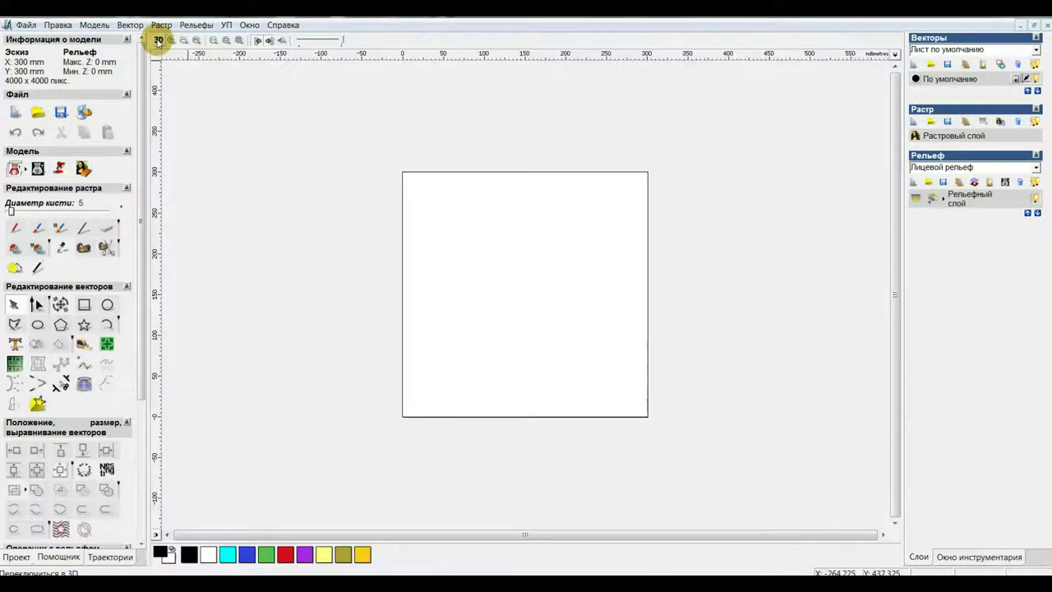
# - Draw a rectangle of about 223.4 × 224.1 mm inside the page
pyautogui.click(85, 305)
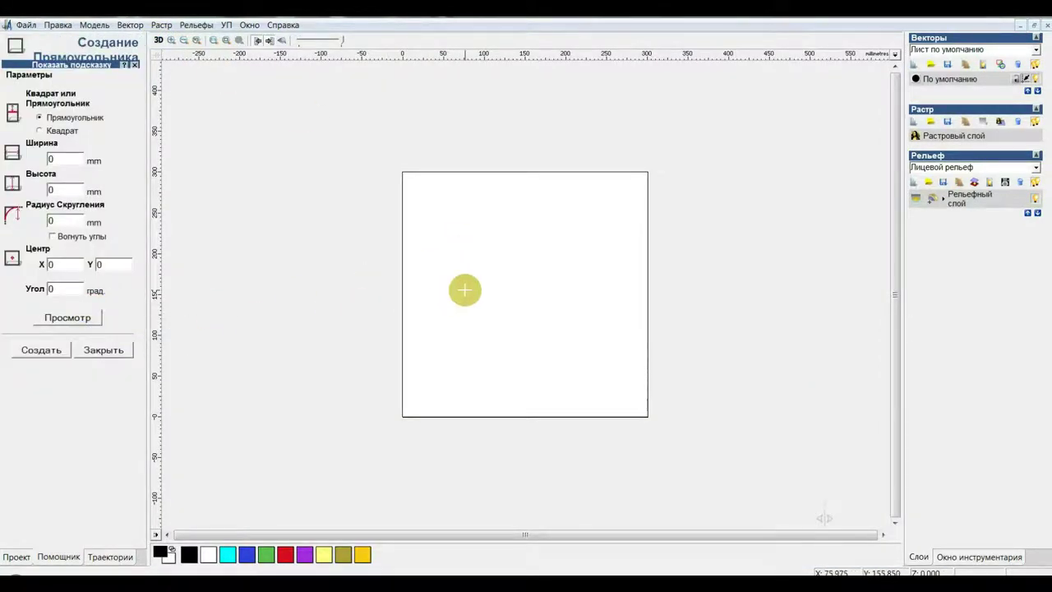
pyautogui.moveTo(428, 209); pyautogui.dragTo(610, 392)
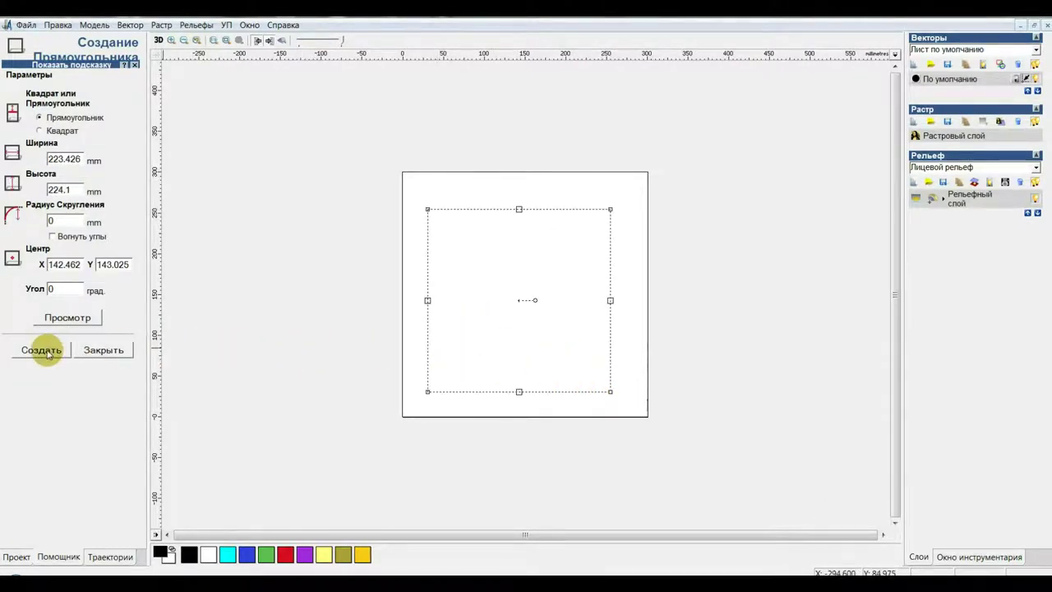
pyautogui.click(41, 350)
pyautogui.click(95, 352)
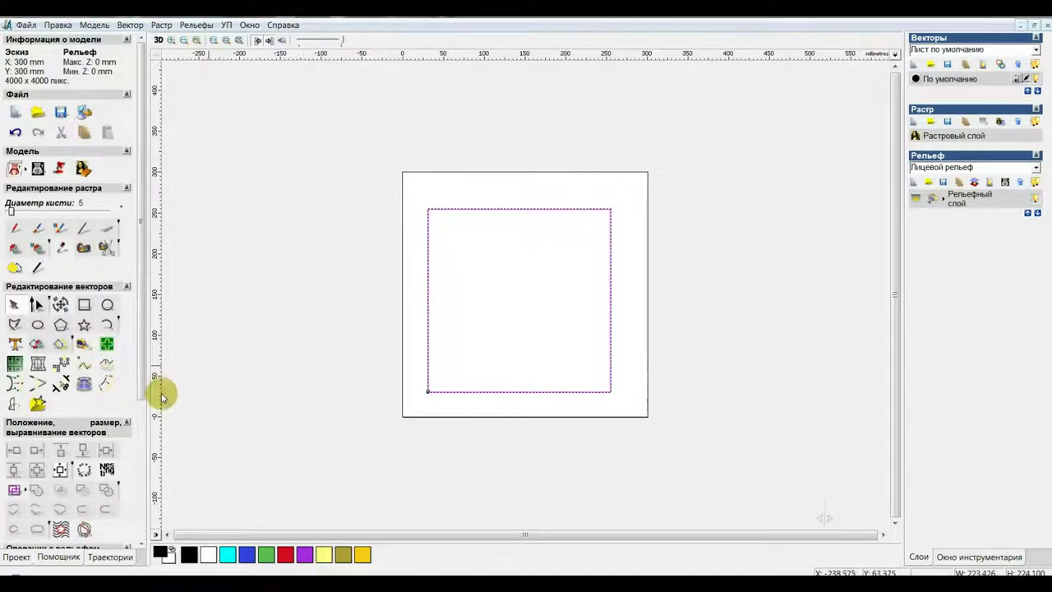
# - Centre the rectangle on the page and offset it 20 mm inward to about 183.4 × 184.1 mm
pyautogui.click(60, 470)
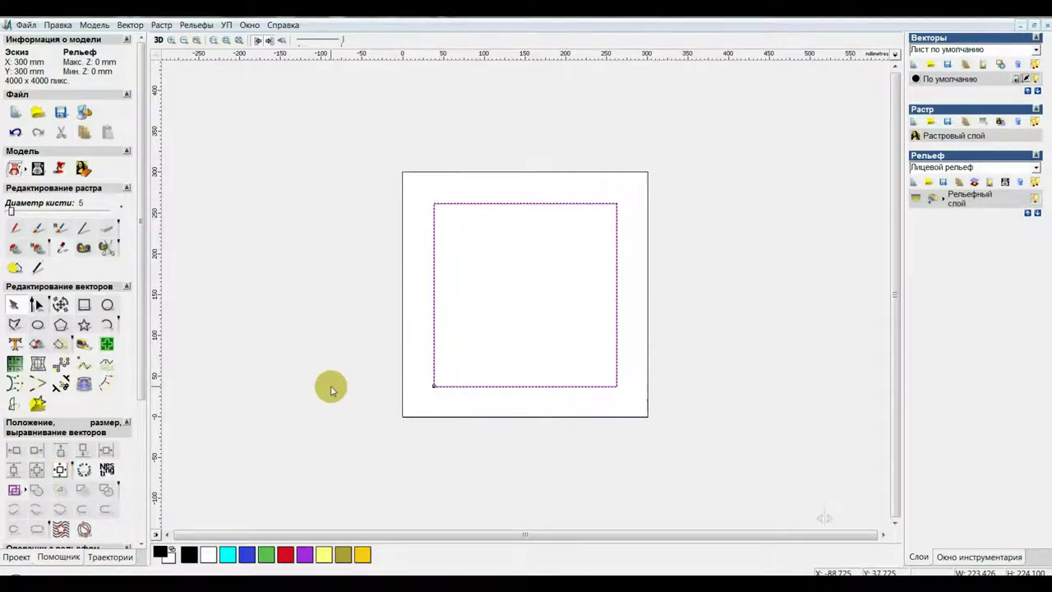
pyautogui.moveTo(139, 268); pyautogui.dragTo(142, 370)
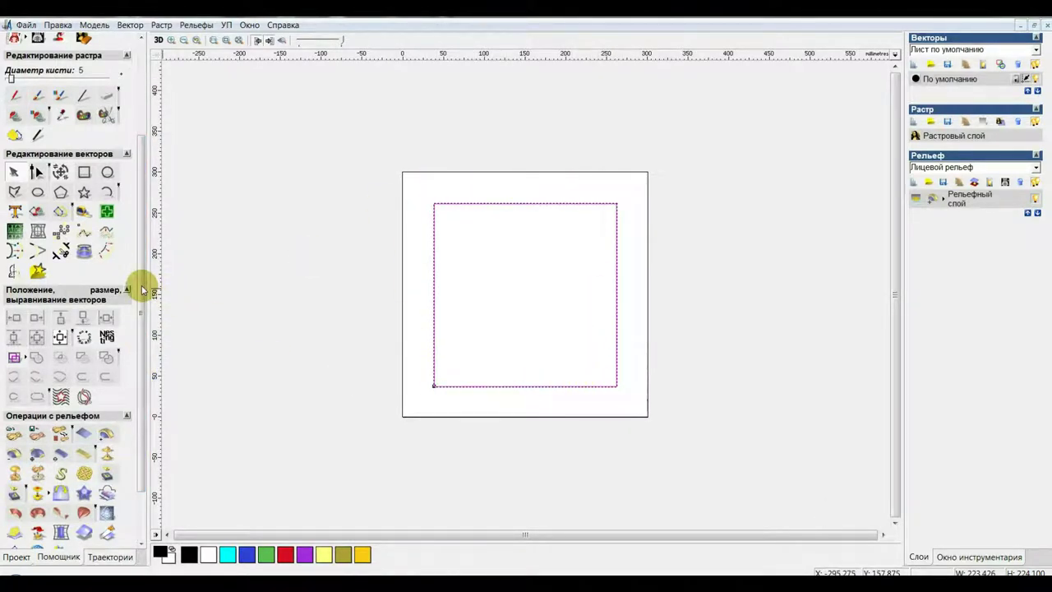
pyautogui.click(107, 250)
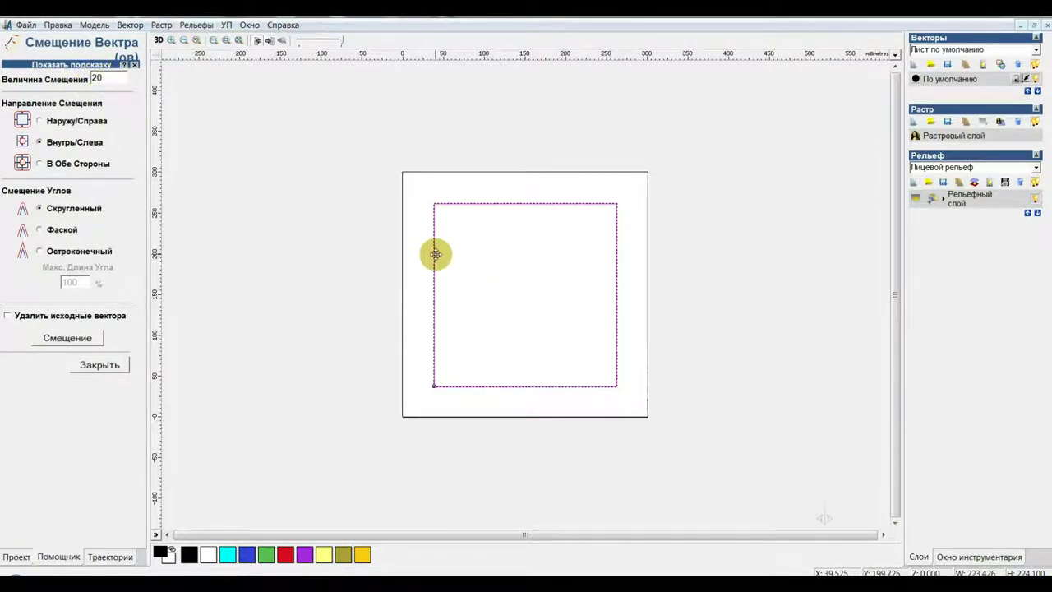
pyautogui.click(72, 337)
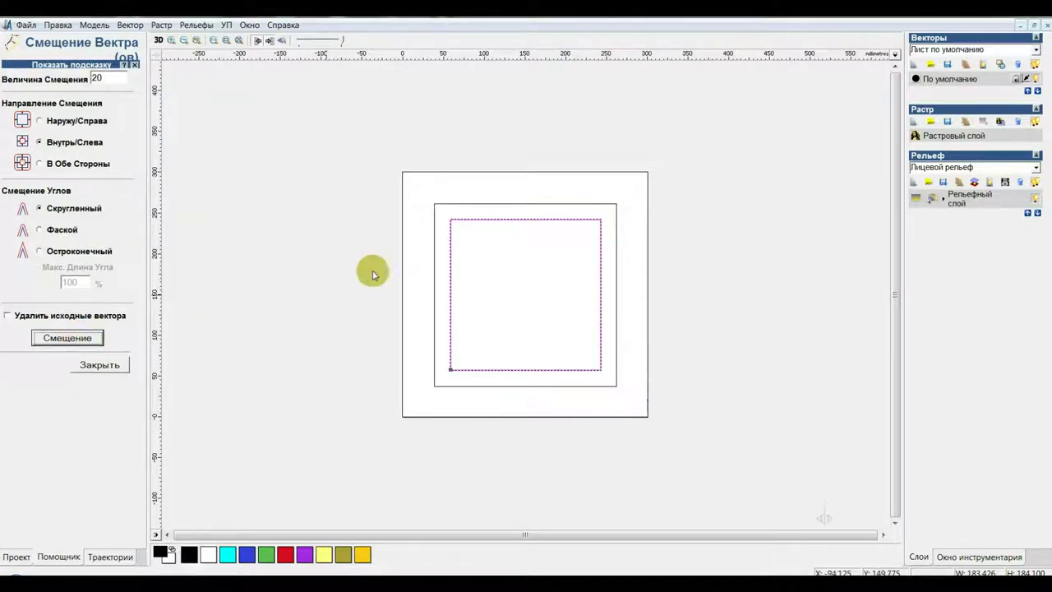
pyautogui.click(115, 365)
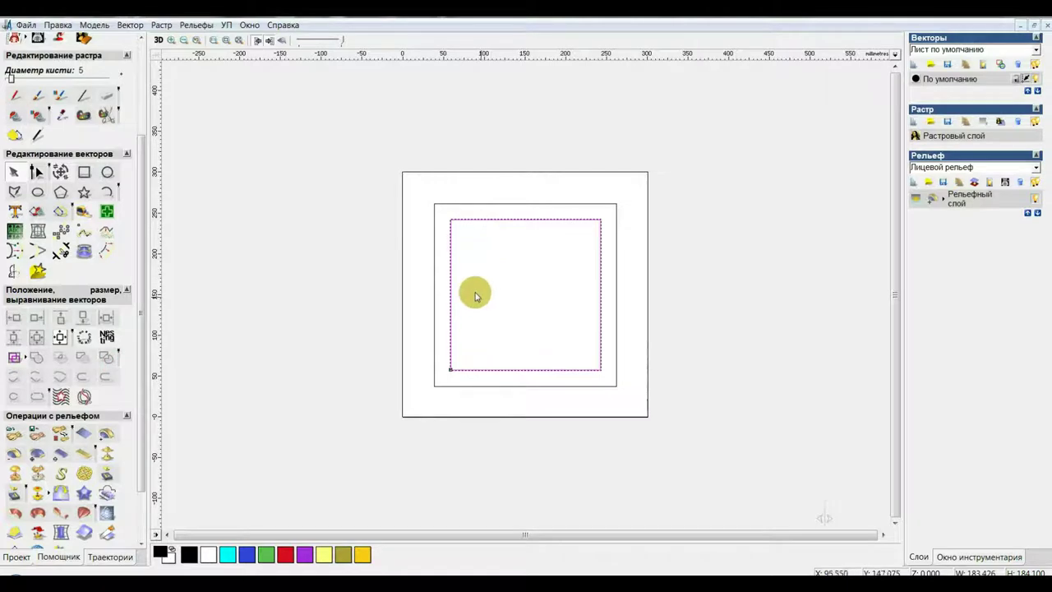
# - Clear the selection and draw a 43.9 × 48.6 mm rectangle inside the inner offset
pyautogui.click(491, 263)
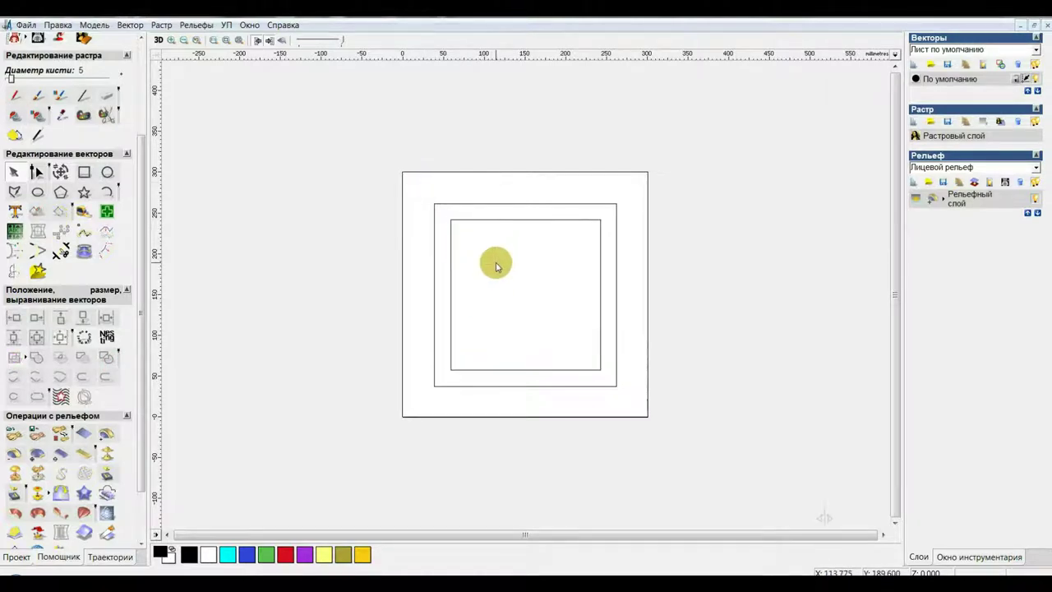
pyautogui.moveTo(420, 184); pyautogui.dragTo(647, 428)
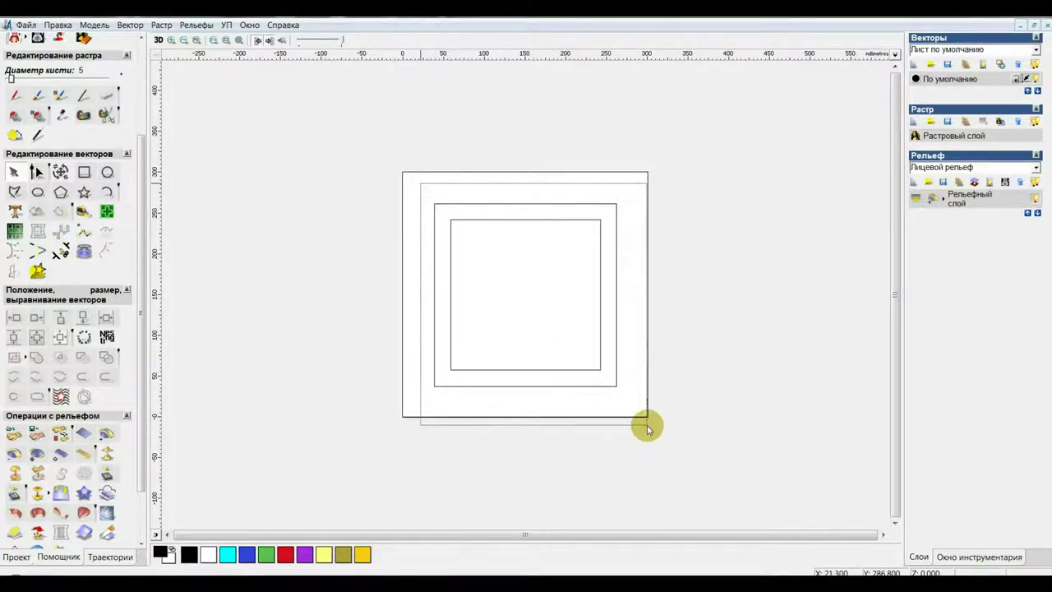
pyautogui.click(520, 293)
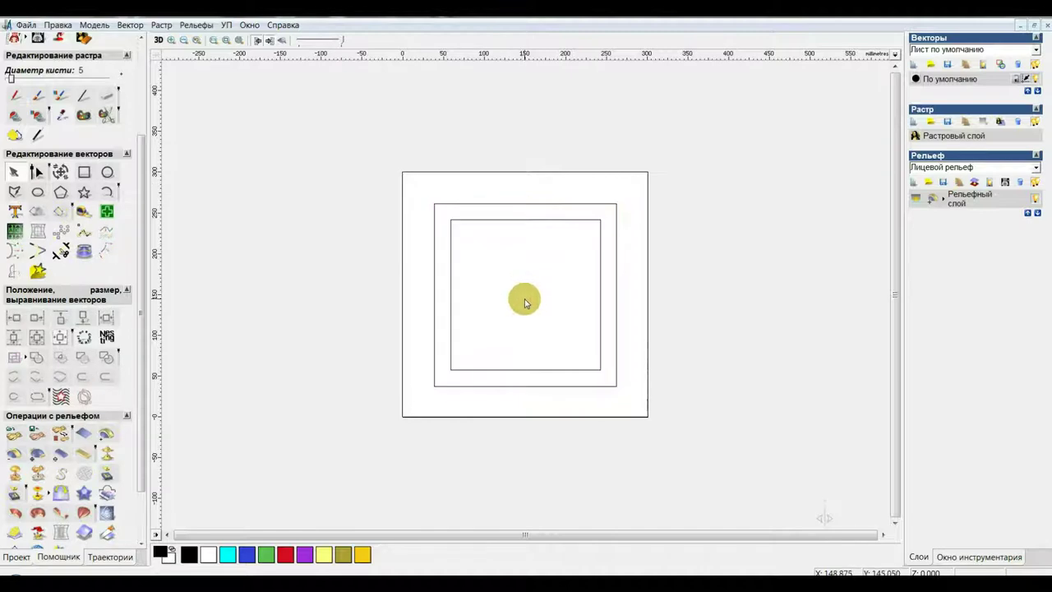
pyautogui.click(84, 172)
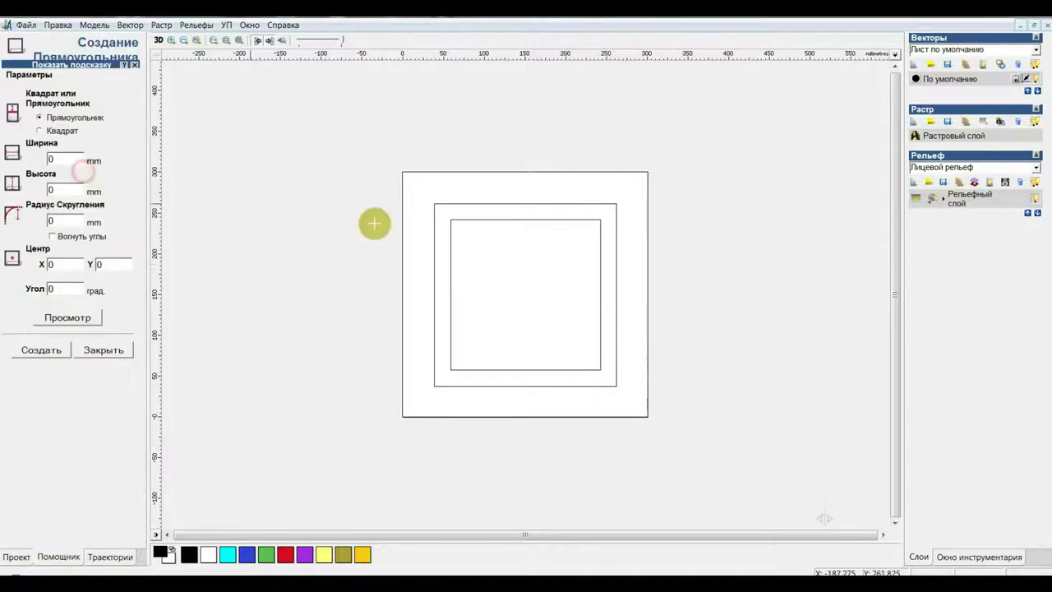
pyautogui.moveTo(495, 259); pyautogui.dragTo(533, 298)
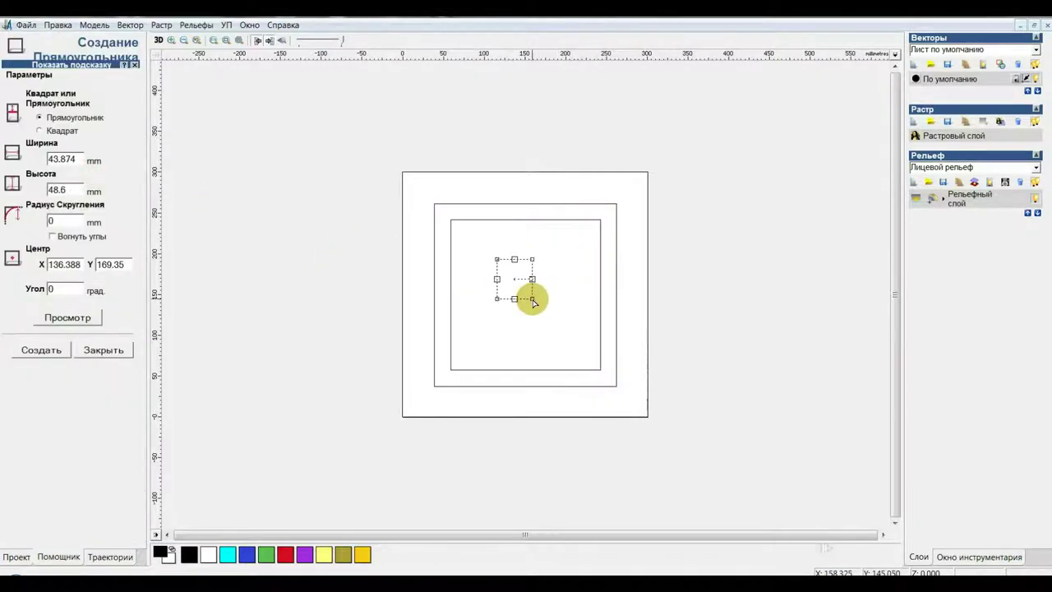
pyautogui.click(41, 349)
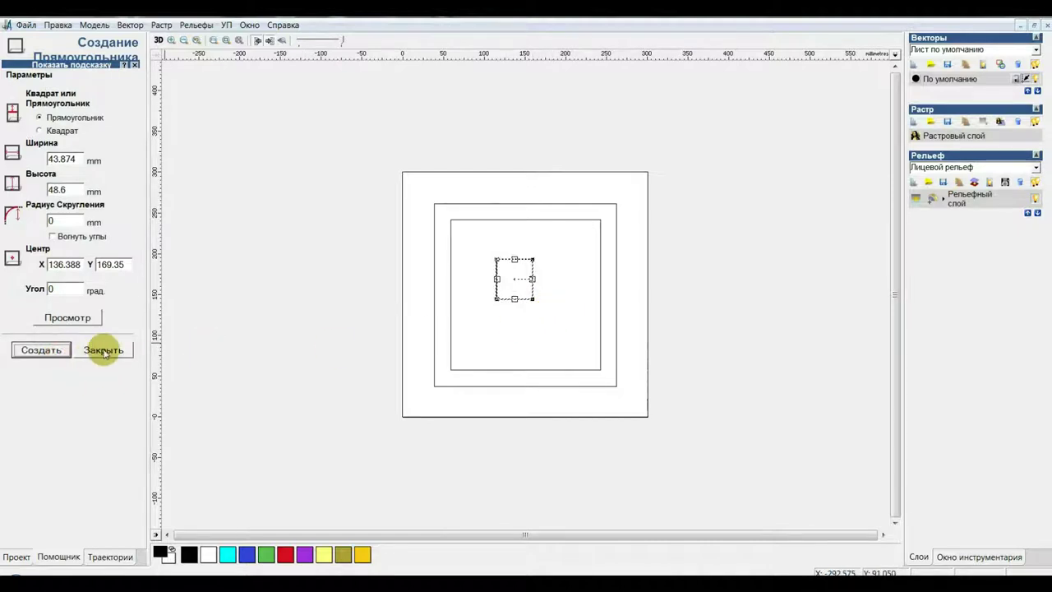
pyautogui.click(103, 349)
# - Draw a circle of radius 11.896 mm centred on the small rectangle's top-right corner
pyautogui.scroll(3, 512, 277)
pyautogui.scroll(2, 514, 278)
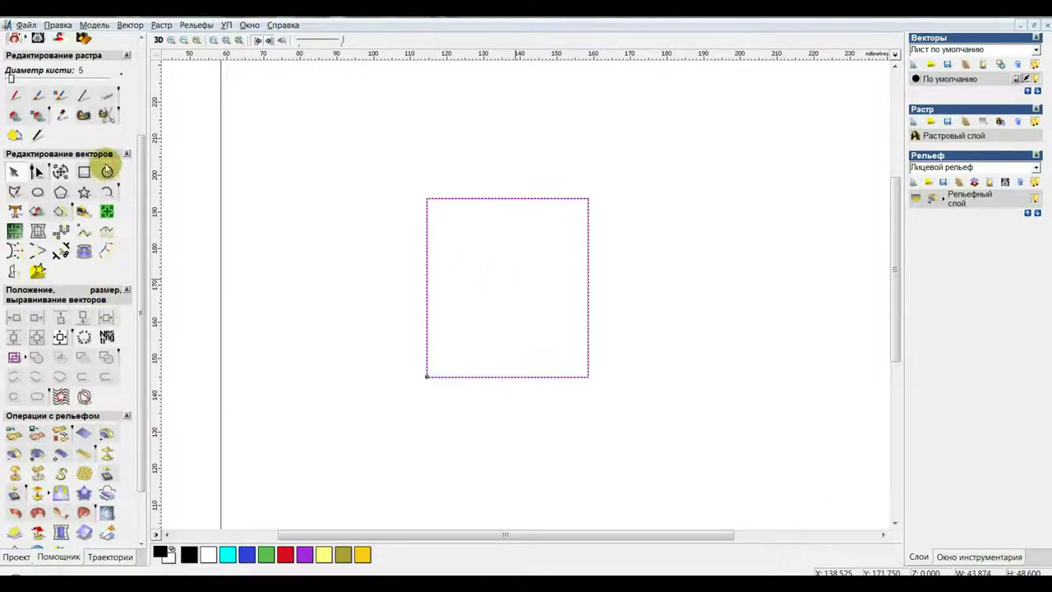
pyautogui.click(107, 171)
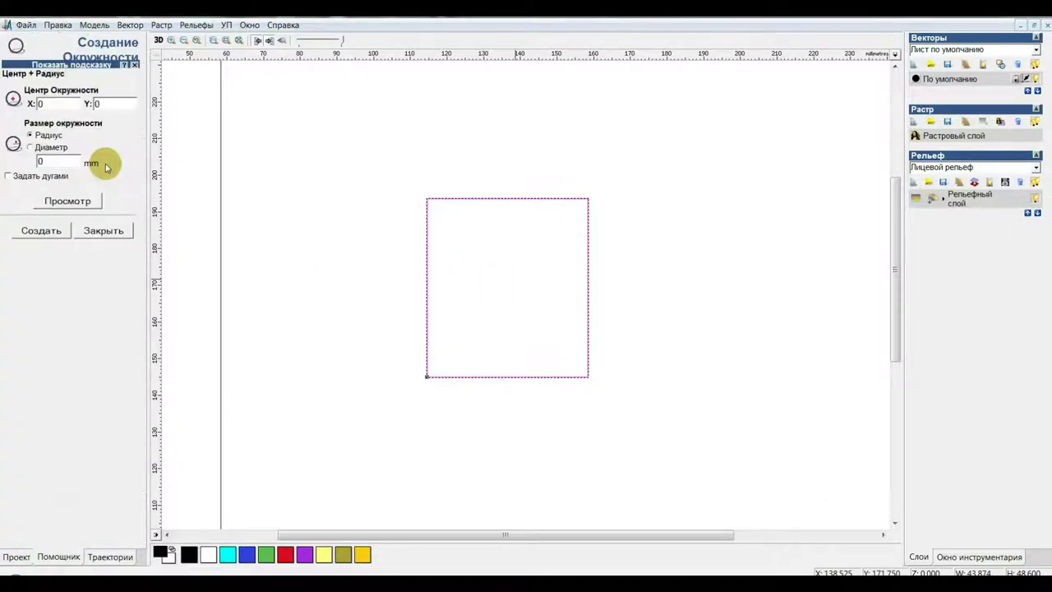
pyautogui.click(589, 199)
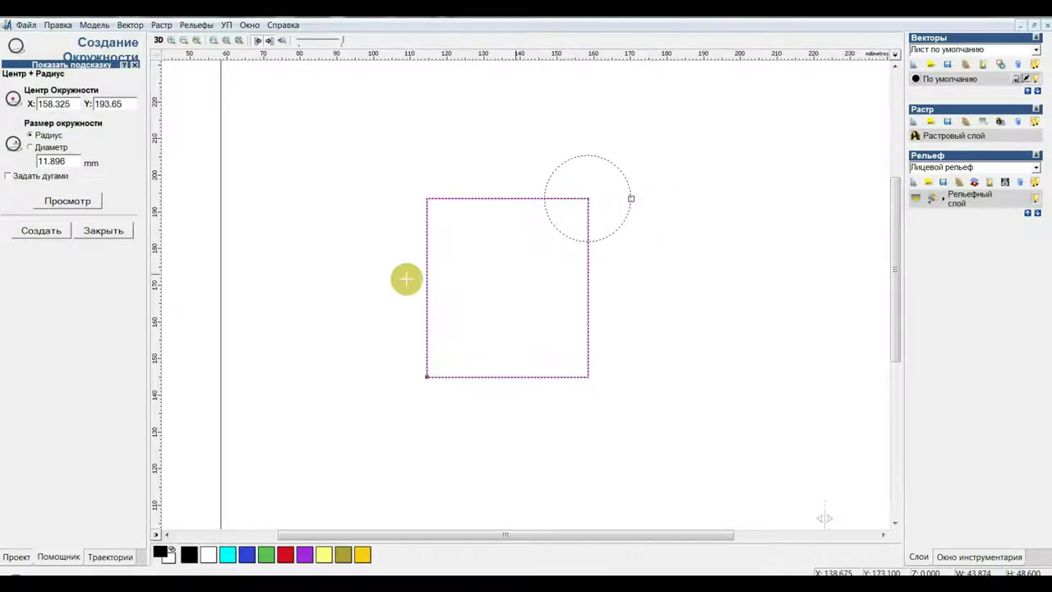
pyautogui.click(44, 230)
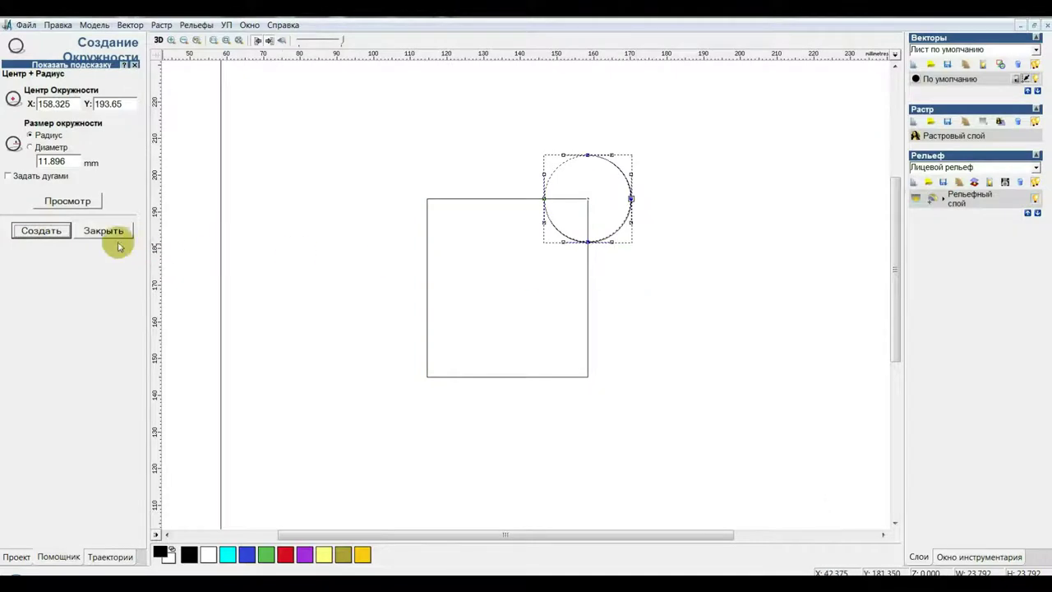
pyautogui.click(103, 230)
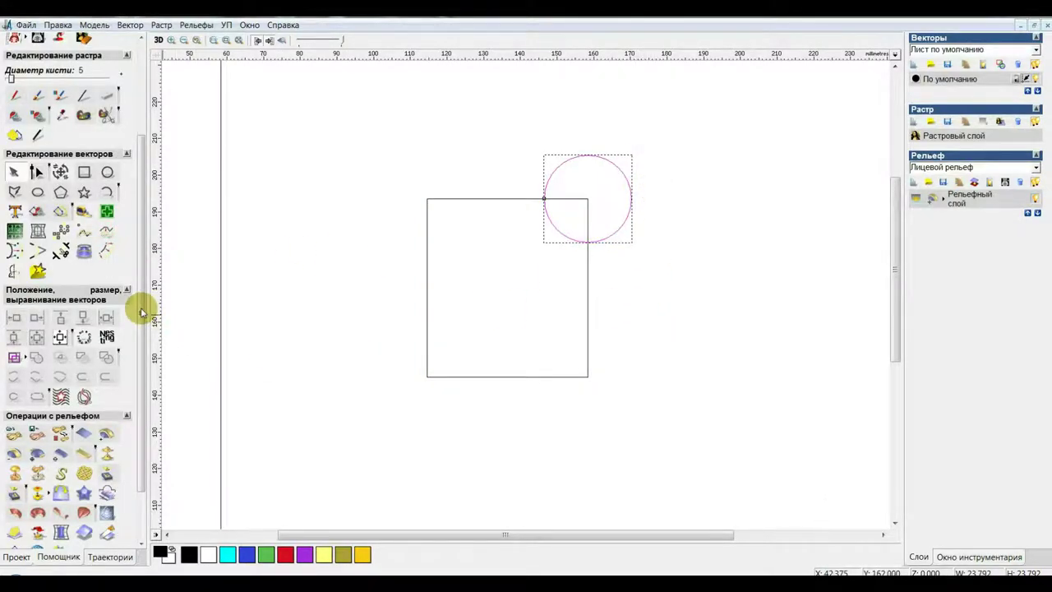
# - Pan and scroll the view so the small rectangle, its circle and the page top are visible
pyautogui.scroll(-2, 141, 324)
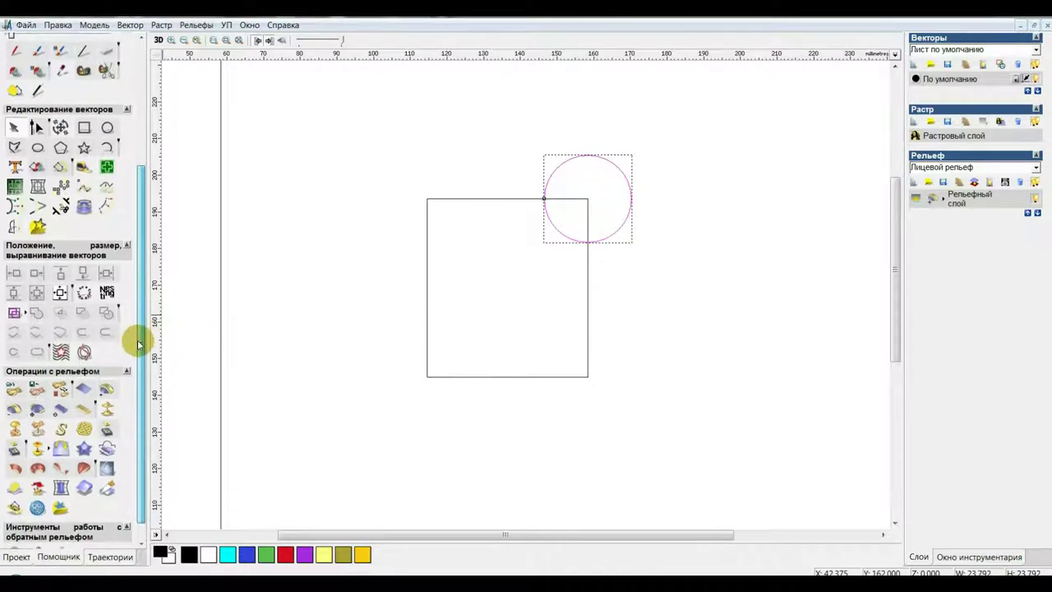
pyautogui.scroll(-2, 141, 340)
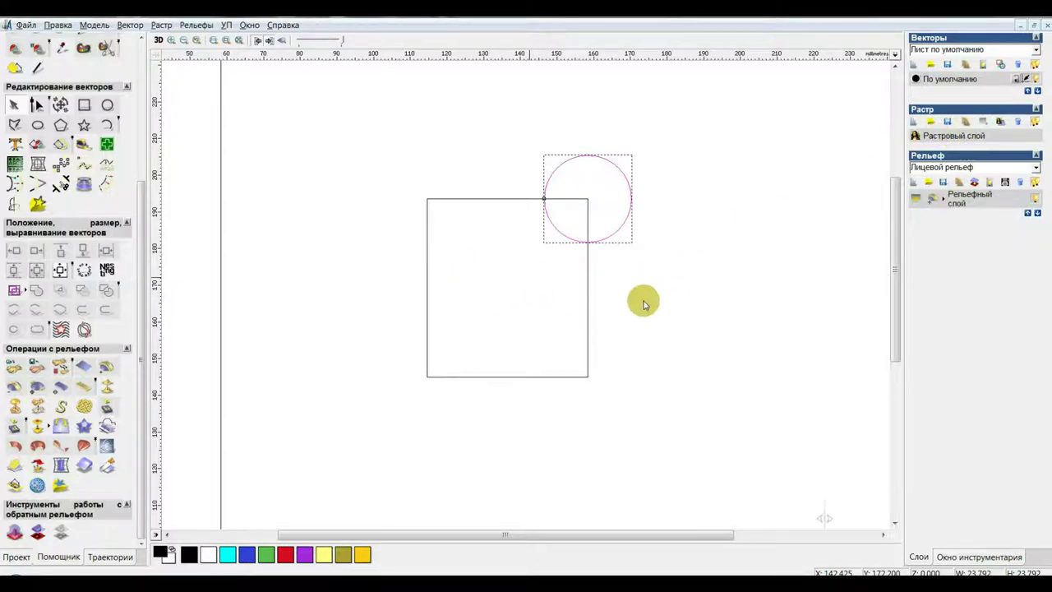
pyautogui.moveTo(616, 300); pyautogui.dragTo(564, 216, button='middle')
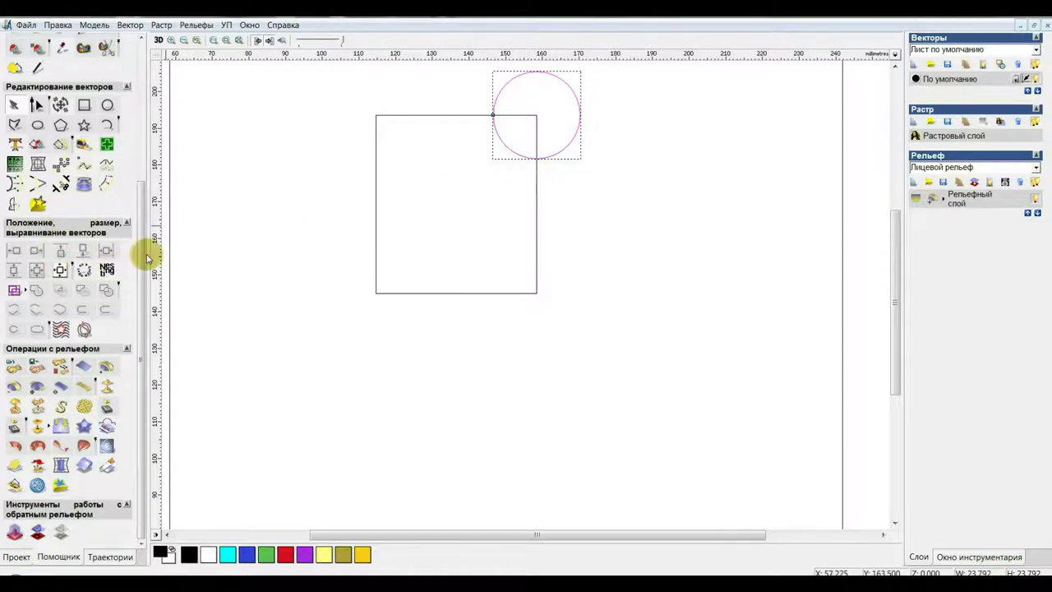
pyautogui.moveTo(140, 261); pyautogui.dragTo(140, 218)
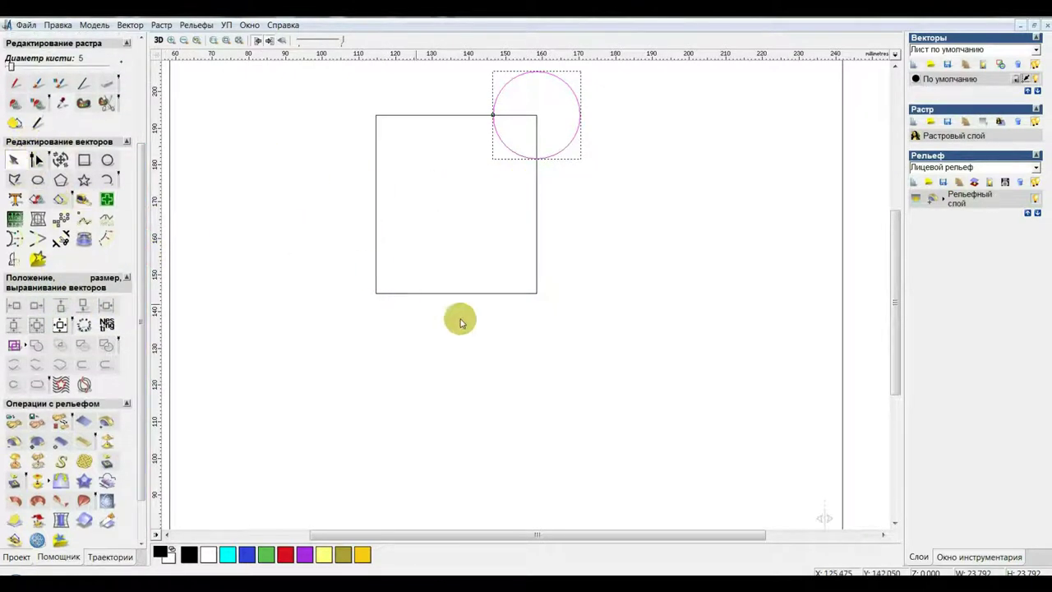
pyautogui.moveTo(894, 323); pyautogui.dragTo(894, 266)
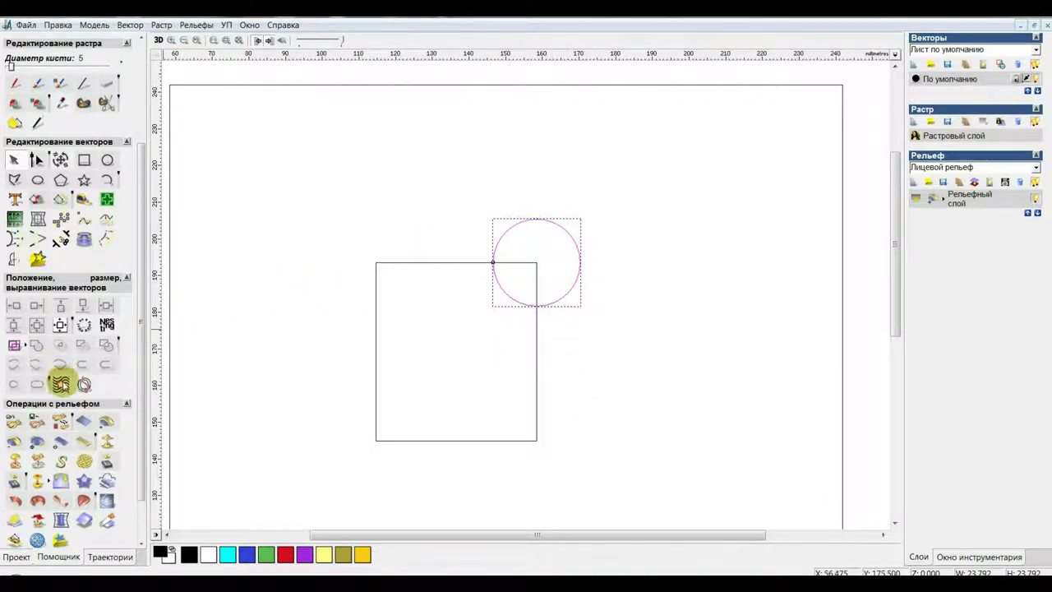
# - Try subtracting the circle from the rectangle twice, undo both attempts, and clear the selection
pyautogui.click(375, 310)
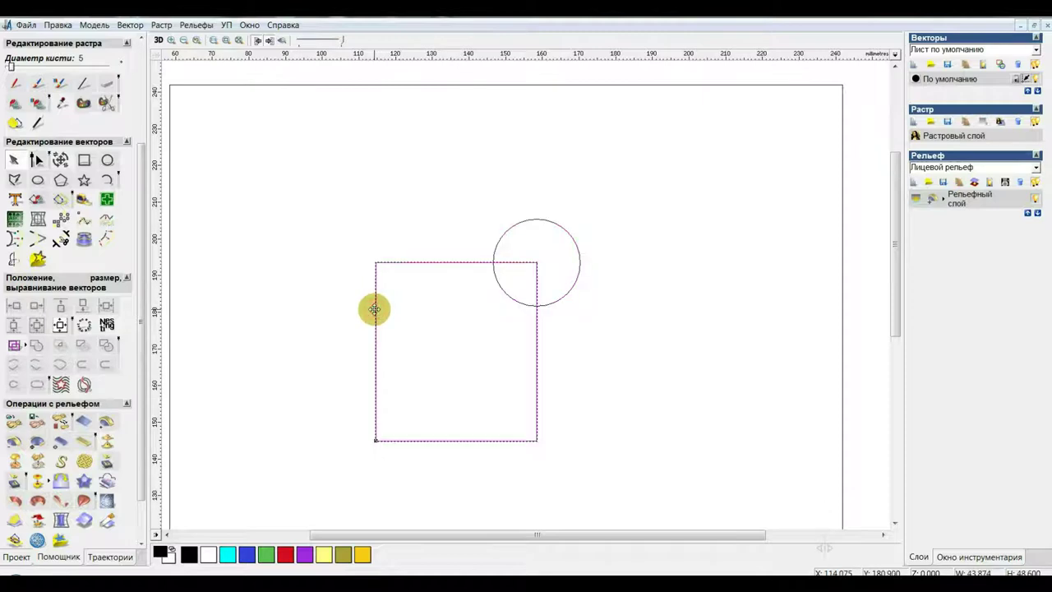
pyautogui.keyDown('shift'); pyautogui.click(503, 289); pyautogui.keyUp('shift')
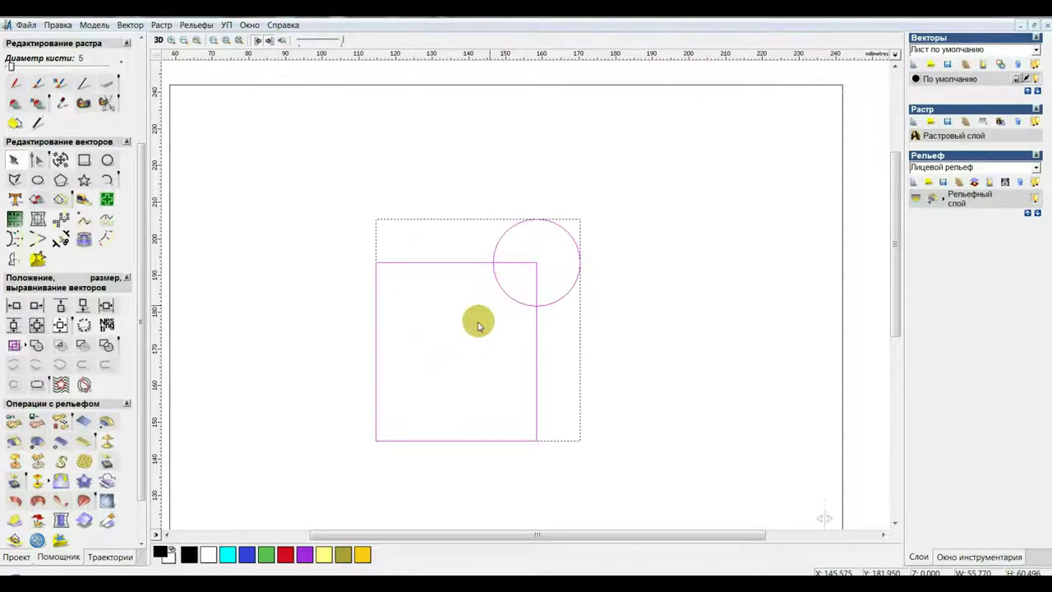
pyautogui.click(83, 345)
pyautogui.hotkey('ctrl', 'z')
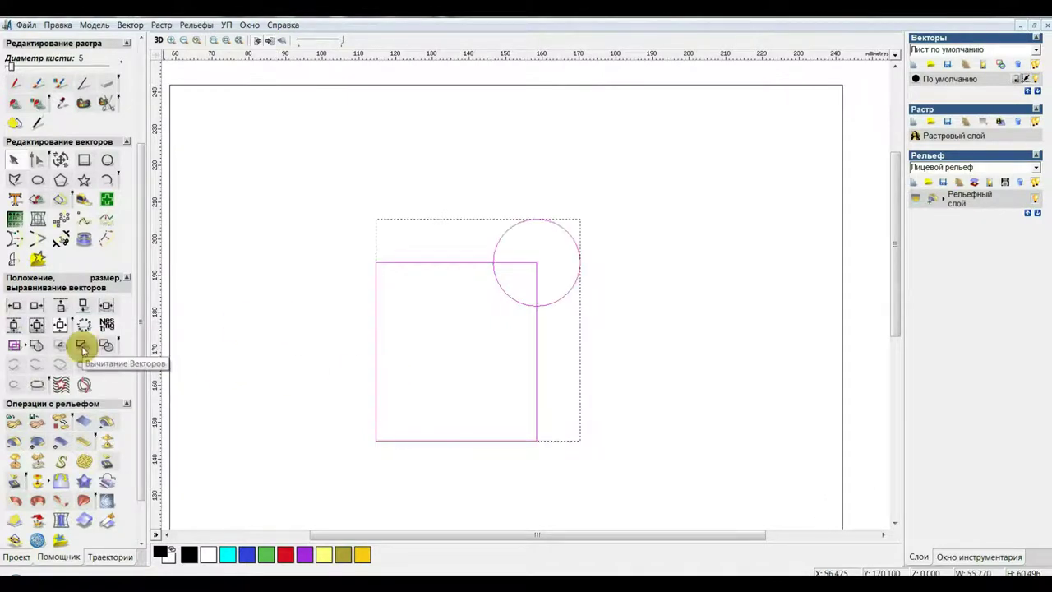
pyautogui.click(82, 346)
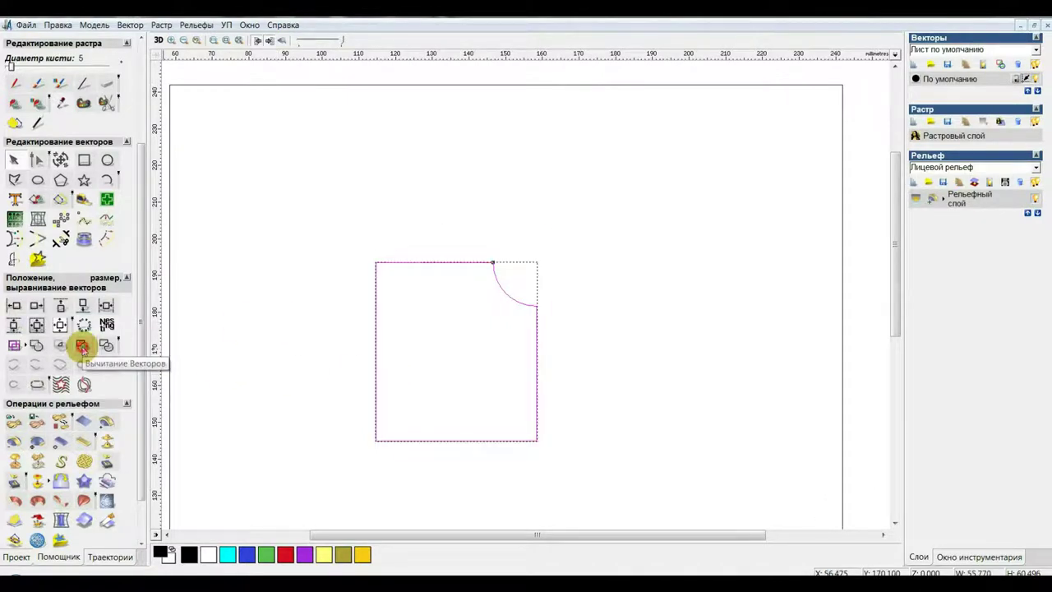
pyautogui.hotkey('ctrl', 'z')
pyautogui.click(434, 337)
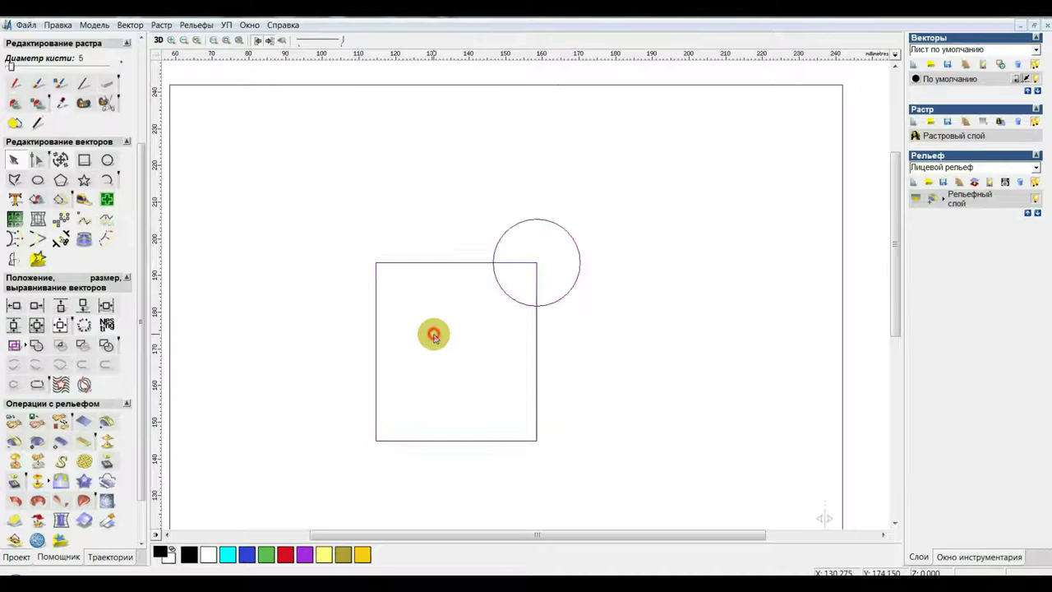
# - Select the circle plus rectangle, try the subtraction the other way round, then undo it
pyautogui.click(507, 295)
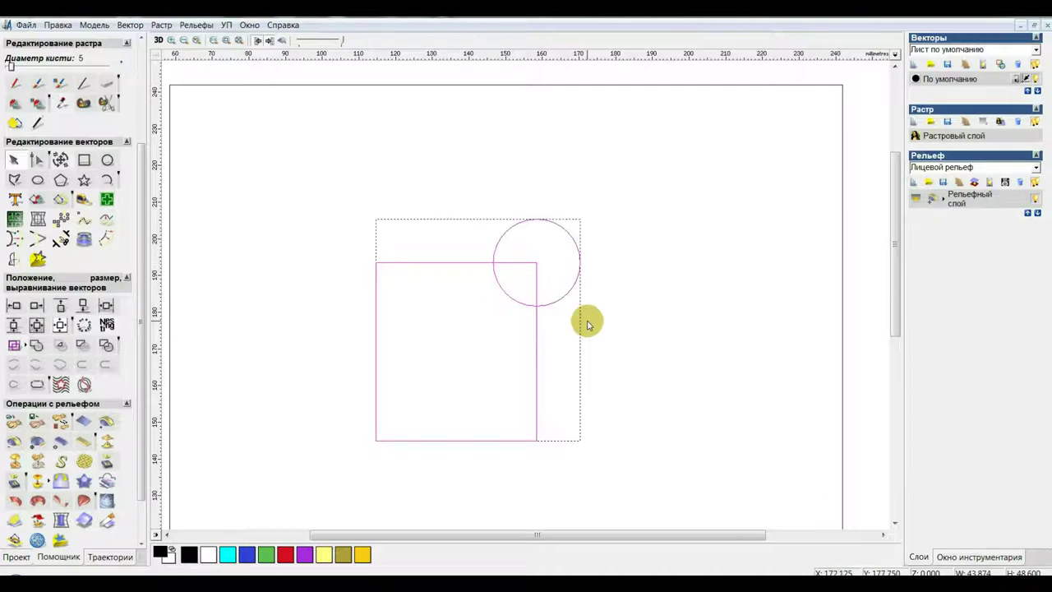
pyautogui.click(494, 264)
pyautogui.moveTo(579, 222); pyautogui.dragTo(712, 221)
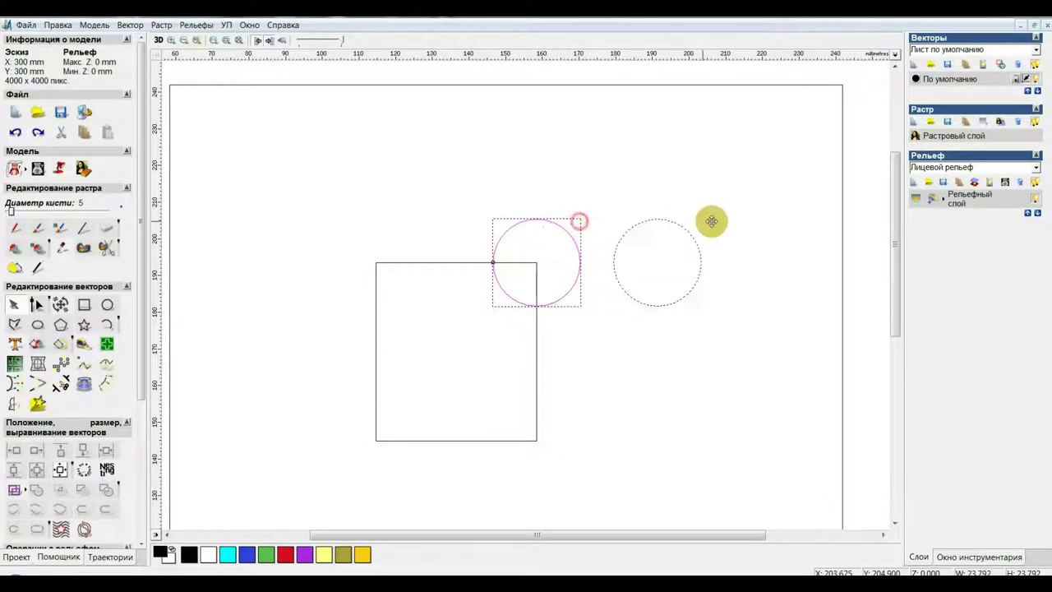
pyautogui.hotkey('ctrl', 'z')
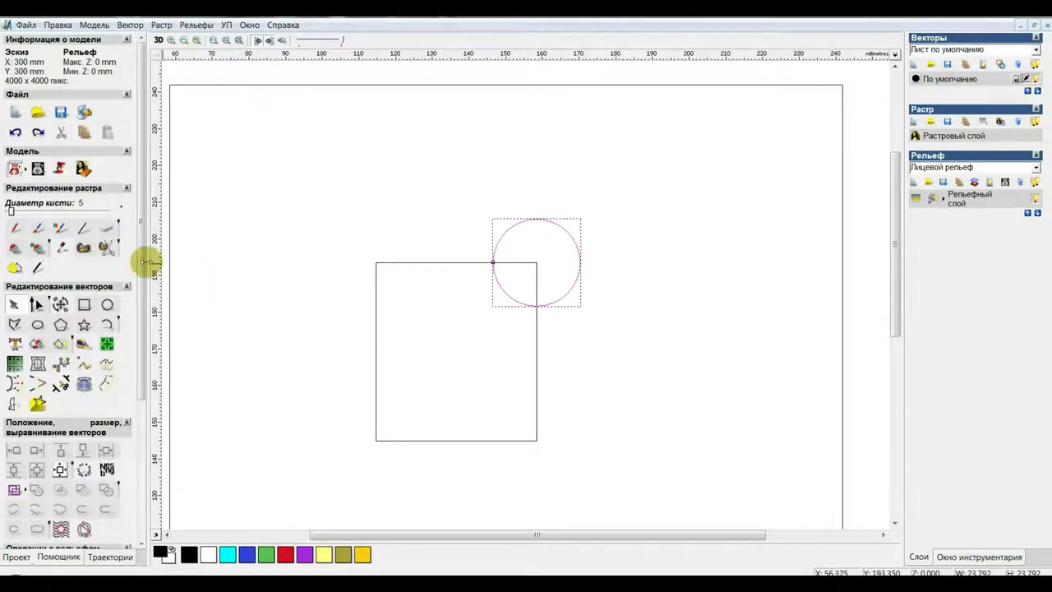
pyautogui.moveTo(142, 262); pyautogui.dragTo(140, 334)
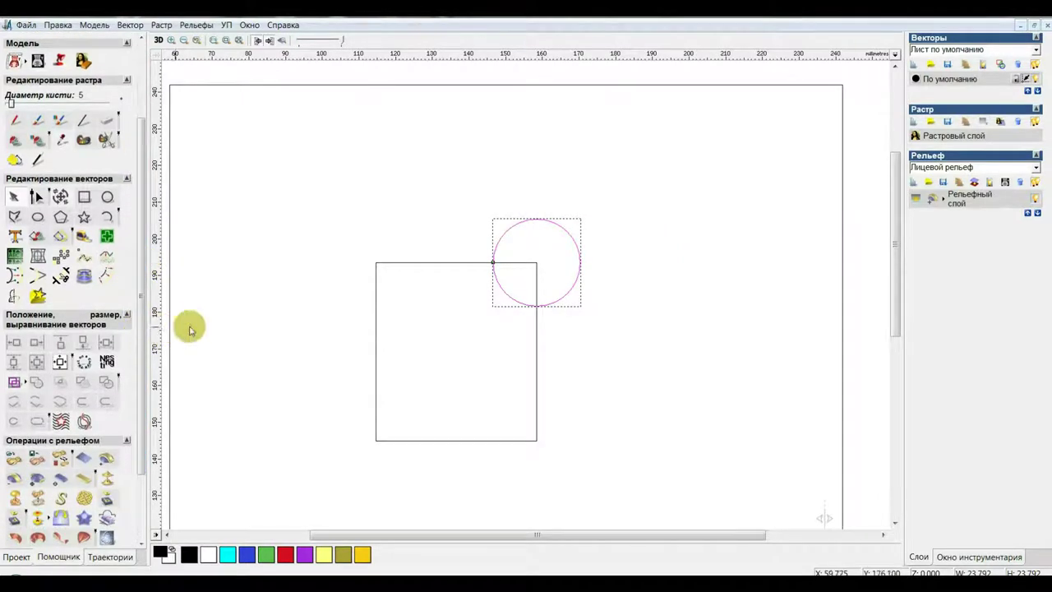
pyautogui.keyDown('shift'); pyautogui.click(401, 264); pyautogui.keyUp('shift')
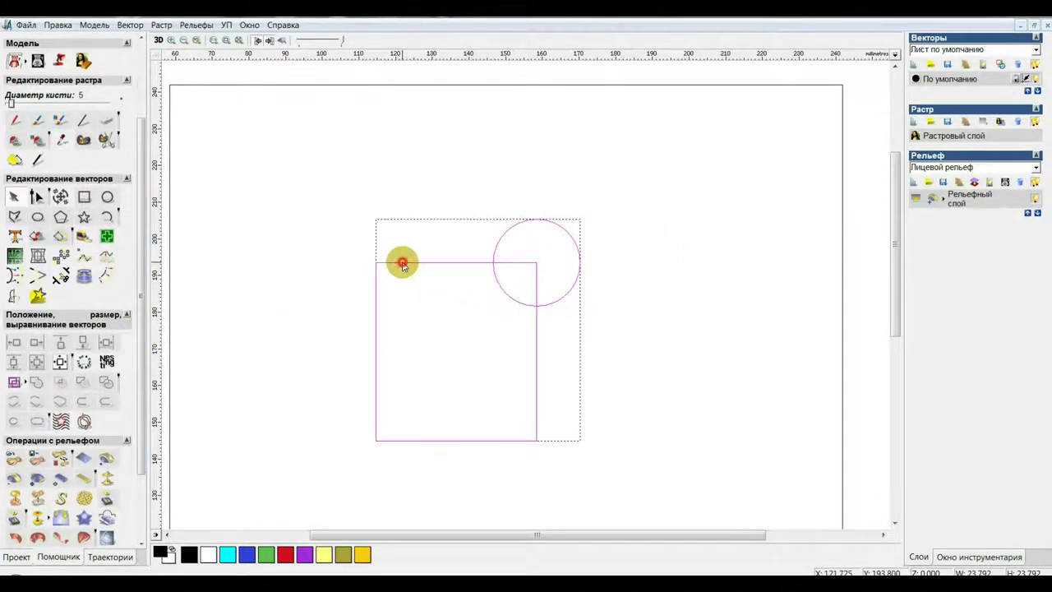
pyautogui.click(84, 383)
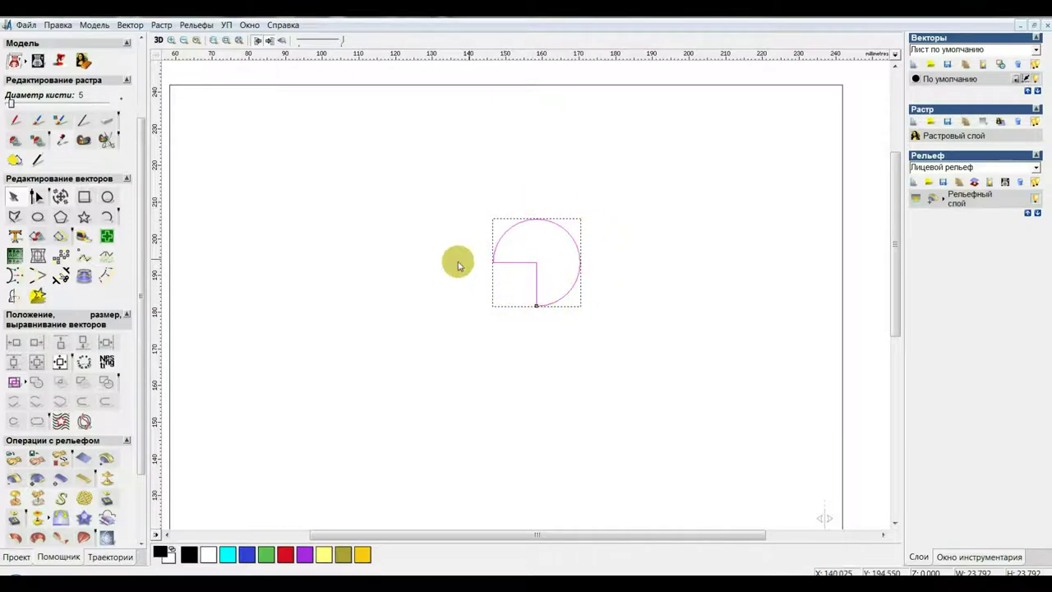
pyautogui.hotkey('ctrl', 'z')
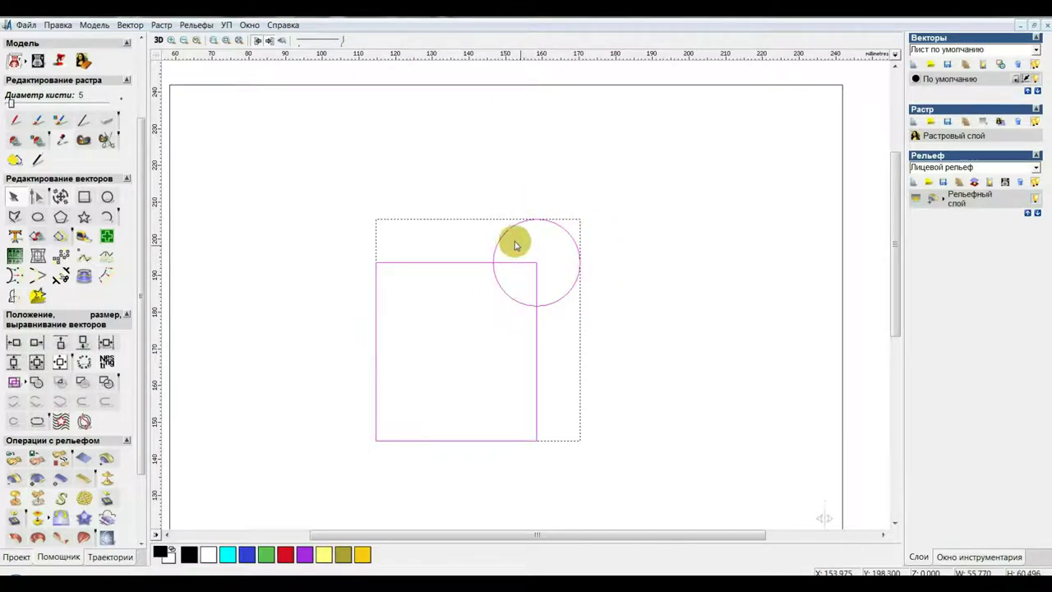
# - Select the square then the circle and subtract, notching the square's top-right corner
pyautogui.click(435, 289)
pyautogui.click(376, 290)
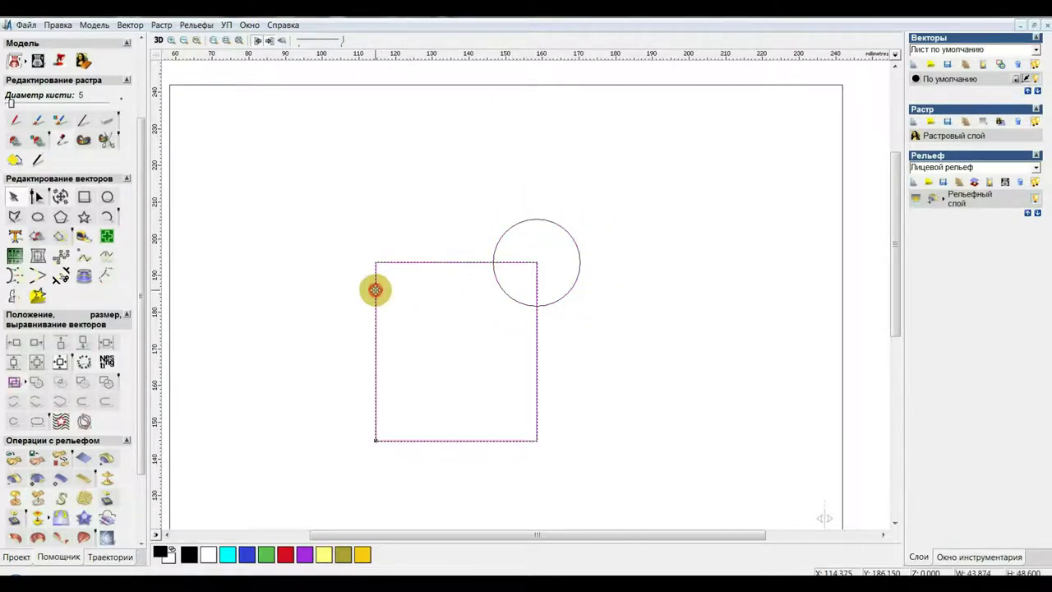
pyautogui.keyDown('shift'); pyautogui.click(503, 290); pyautogui.keyUp('shift')
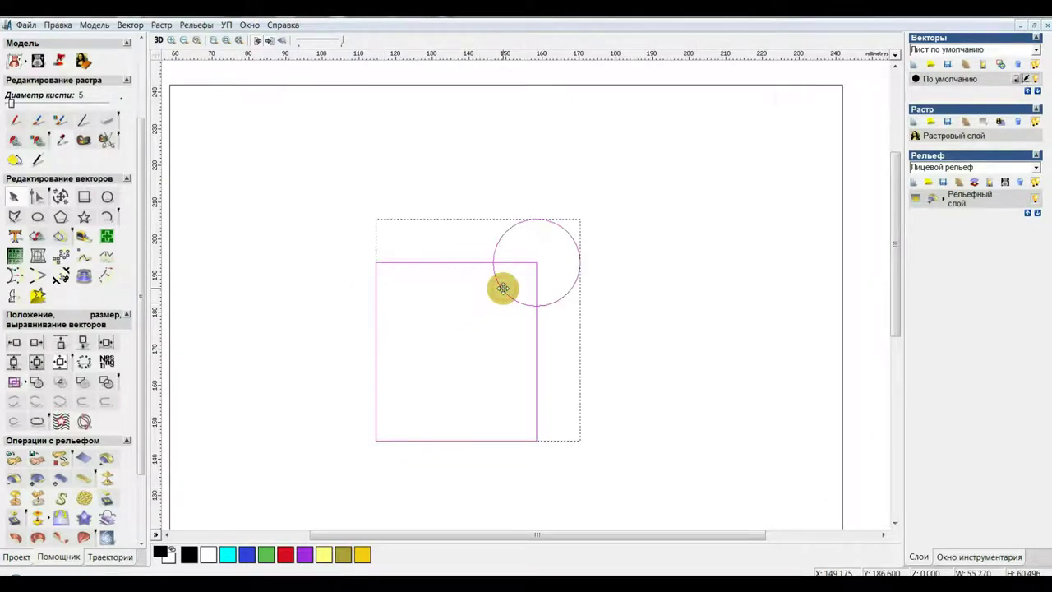
pyautogui.click(82, 382)
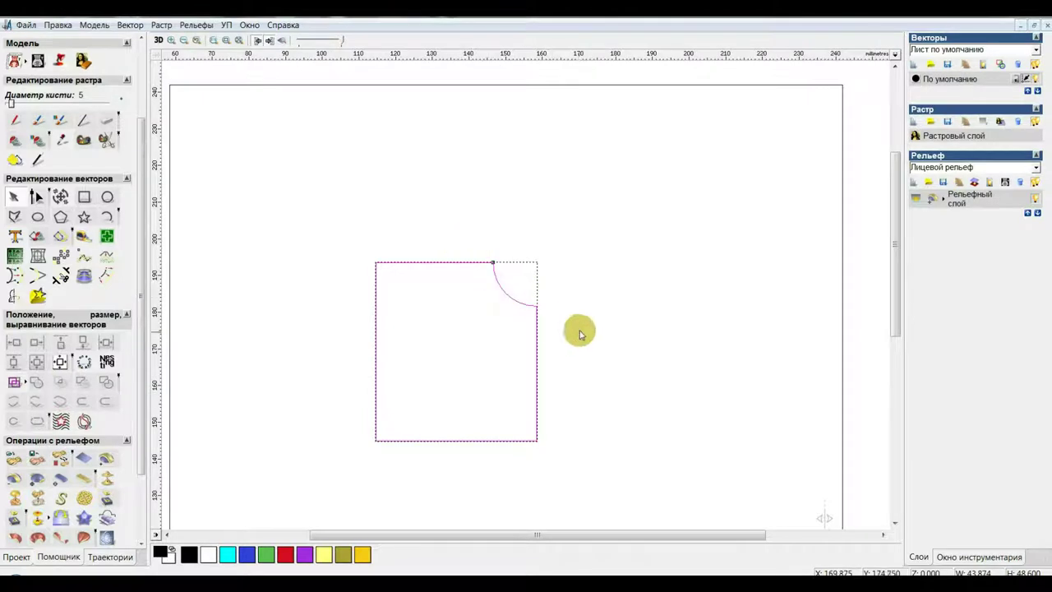
pyautogui.click(437, 348)
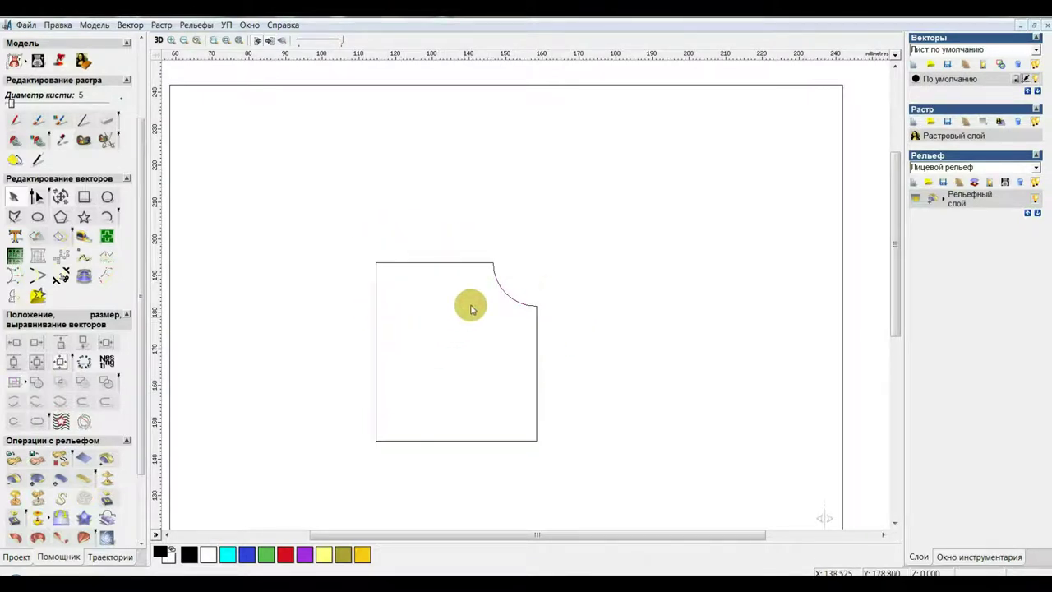
# - Edit the notched shape's nodes, sliding the arc's top node left along the edge
pyautogui.click(467, 263)
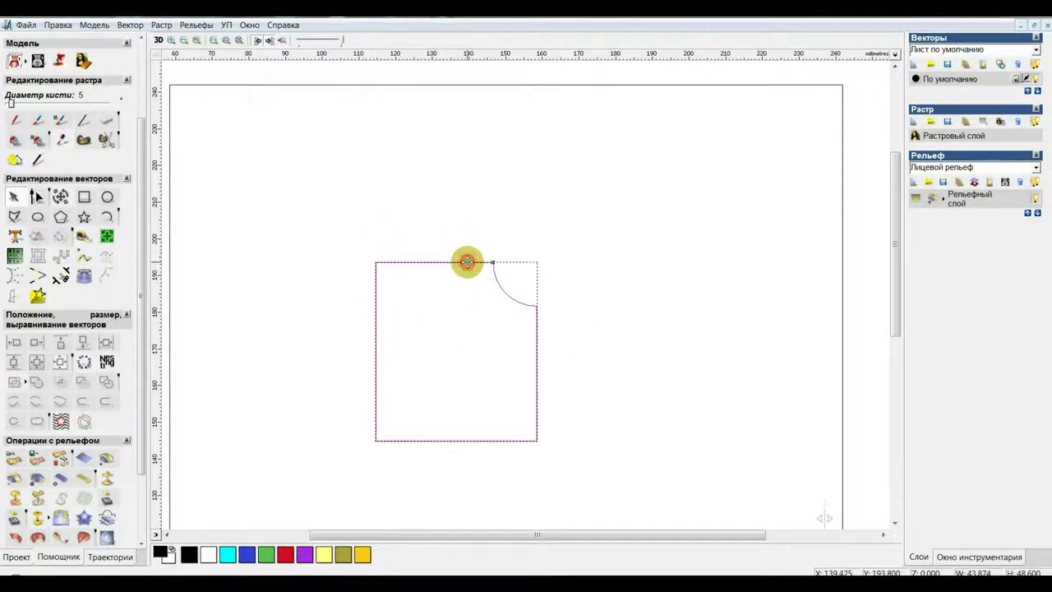
pyautogui.scroll(2, 494, 318)
pyautogui.scroll(3, 895, 254)
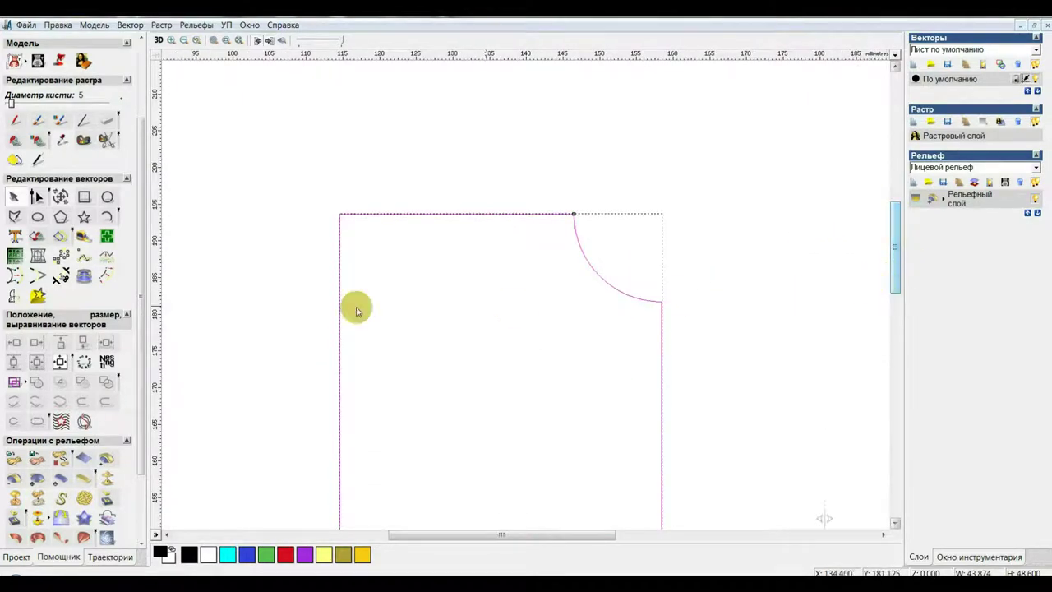
pyautogui.click(36, 196)
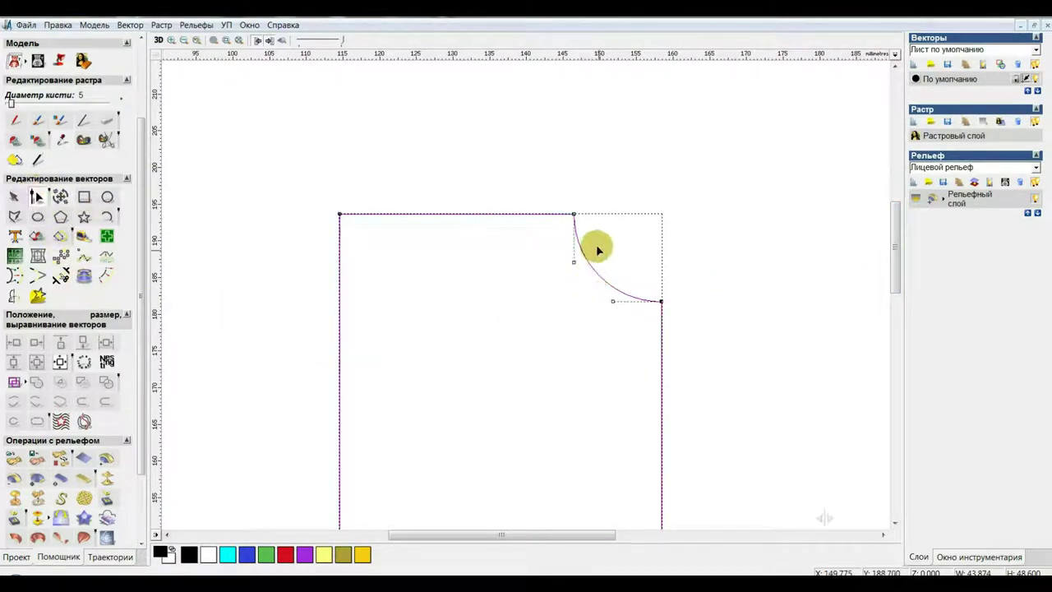
pyautogui.moveTo(574, 215); pyautogui.dragTo(478, 214)
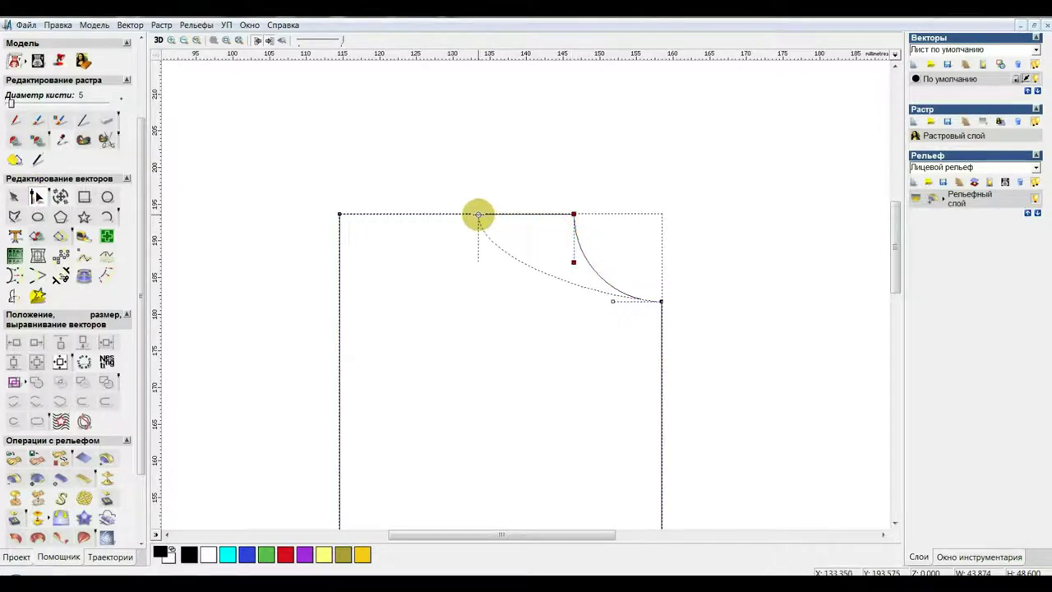
pyautogui.moveTo(662, 303); pyautogui.dragTo(665, 398)
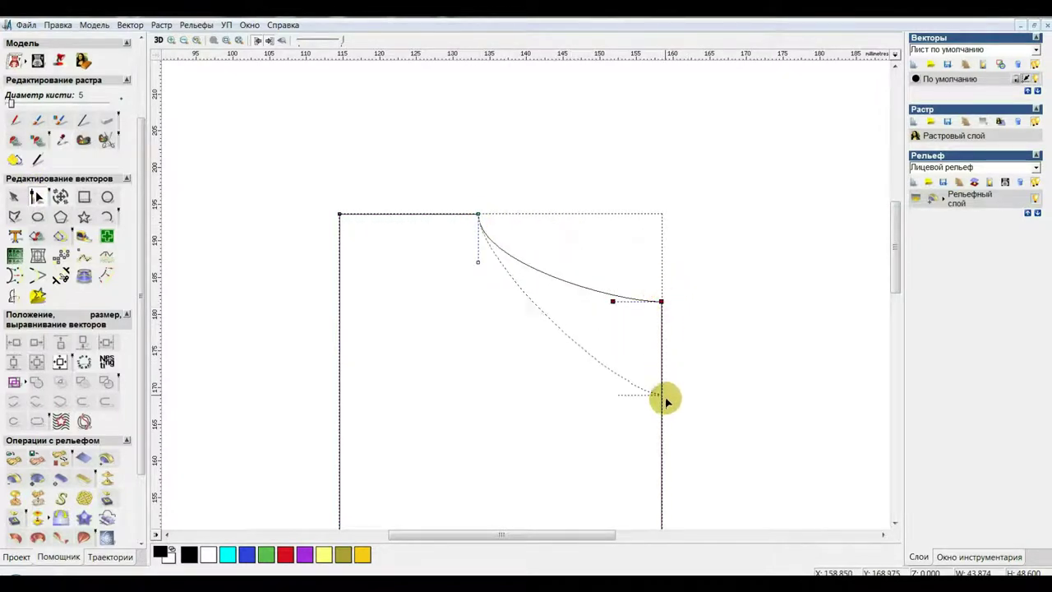
pyautogui.moveTo(895, 280)
pyautogui.mouseDown()
pyautogui.moveTo(898, 315)
pyautogui.moveTo(897, 290)
pyautogui.mouseUp()
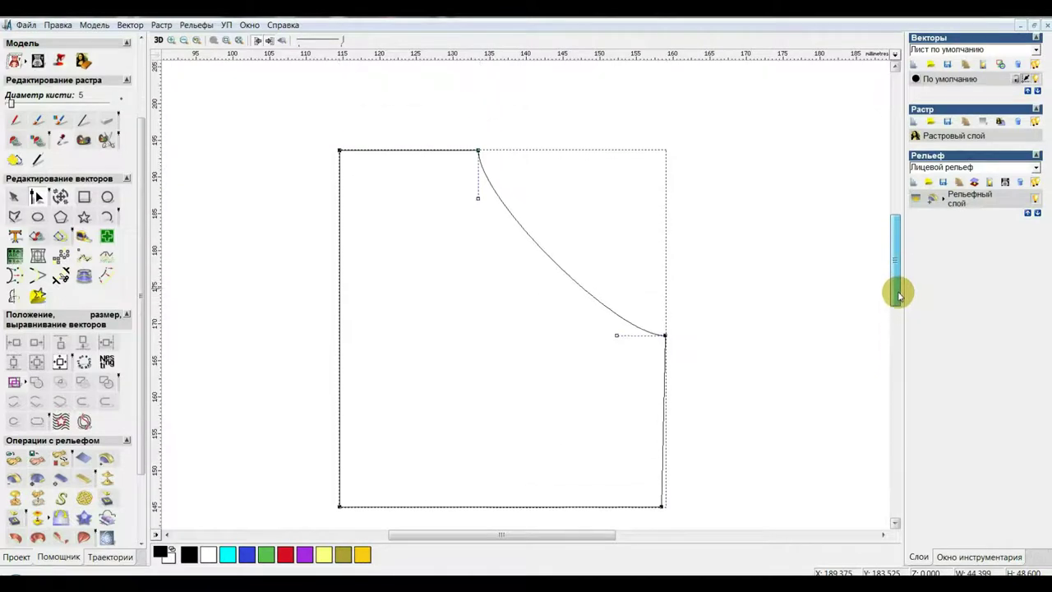
# - Drag the upper and lower Bezier handles to smooth the corner into an S-curve
pyautogui.moveTo(477, 206); pyautogui.dragTo(663, 217)
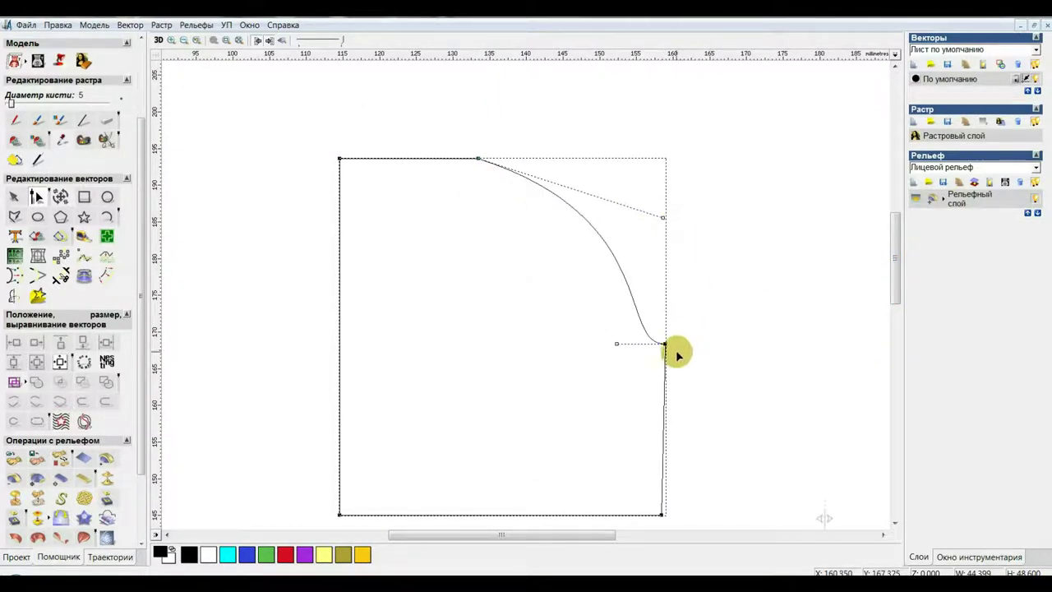
pyautogui.moveTo(664, 345)
pyautogui.mouseDown()
pyautogui.moveTo(663, 376)
pyautogui.moveTo(520, 381)
pyautogui.mouseUp()
pyautogui.click(618, 379)
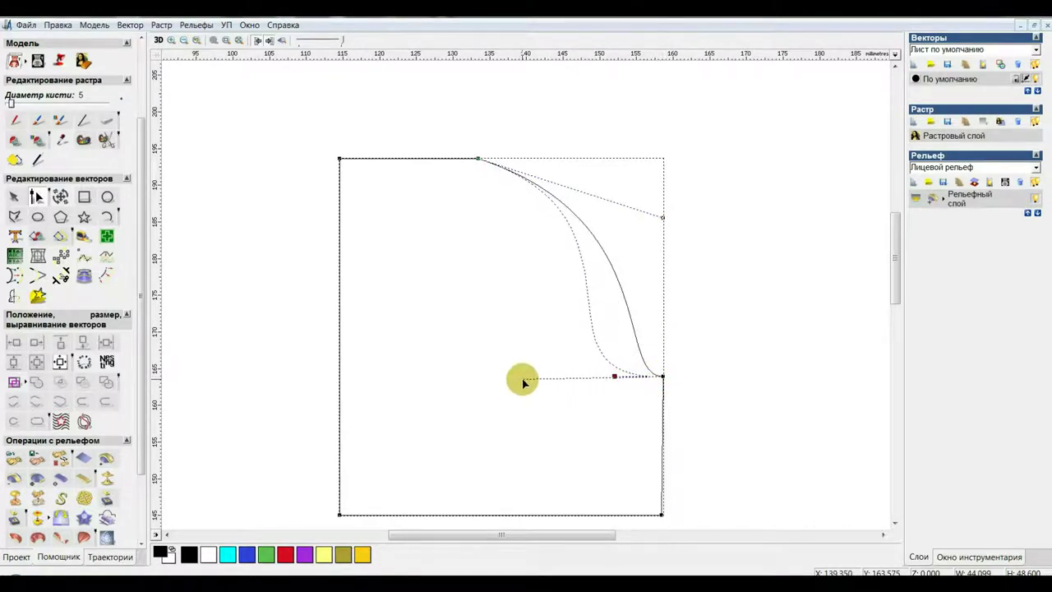
pyautogui.moveTo(519, 381); pyautogui.dragTo(508, 347)
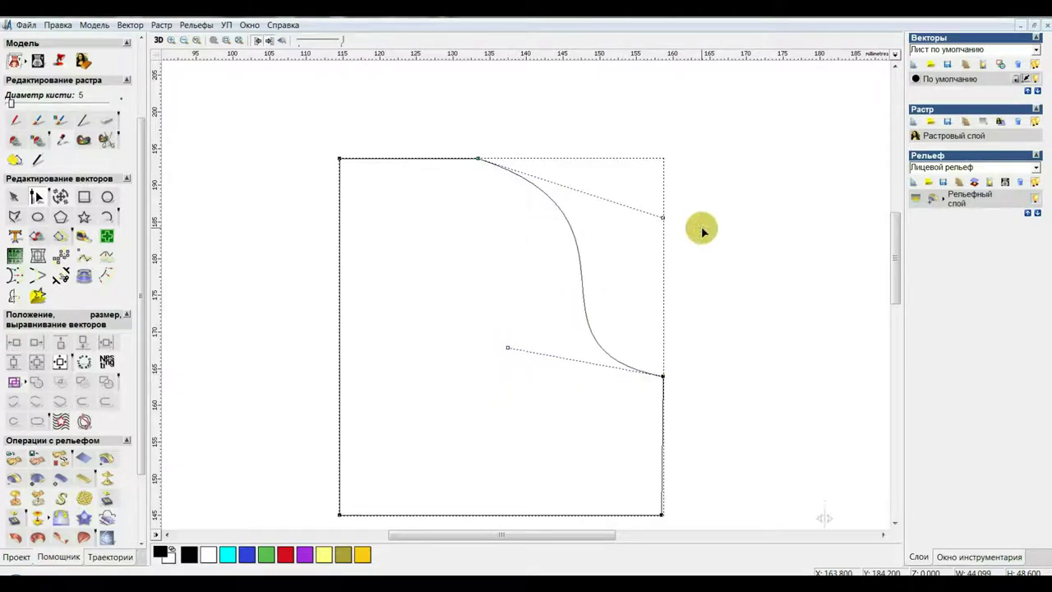
pyautogui.moveTo(663, 217)
pyautogui.mouseDown()
pyautogui.moveTo(679, 187)
pyautogui.moveTo(700, 190)
pyautogui.mouseUp()
# - Put the profile back into node editing with its nodes shown
pyautogui.scroll(-2, 682, 380)
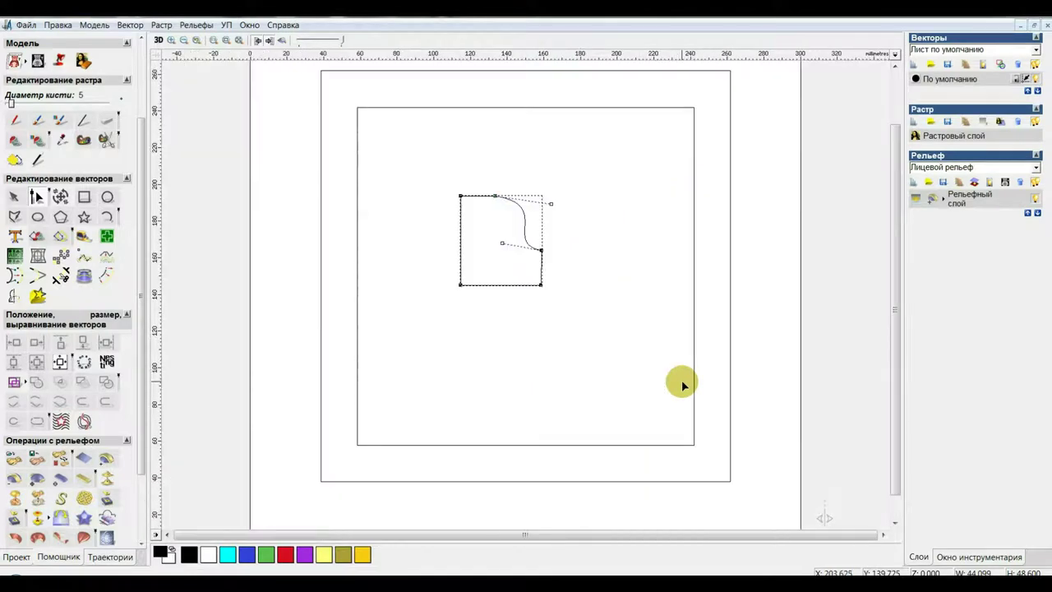
pyautogui.scroll(2, 588, 329)
pyautogui.scroll(-3, 579, 327)
pyautogui.scroll(-1, 542, 287)
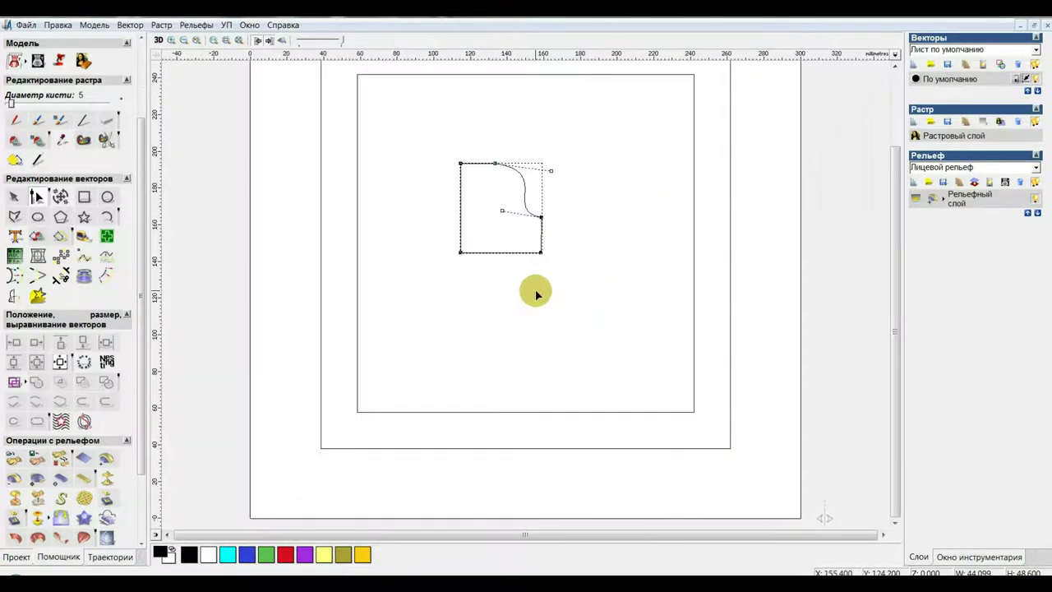
pyautogui.click(14, 197)
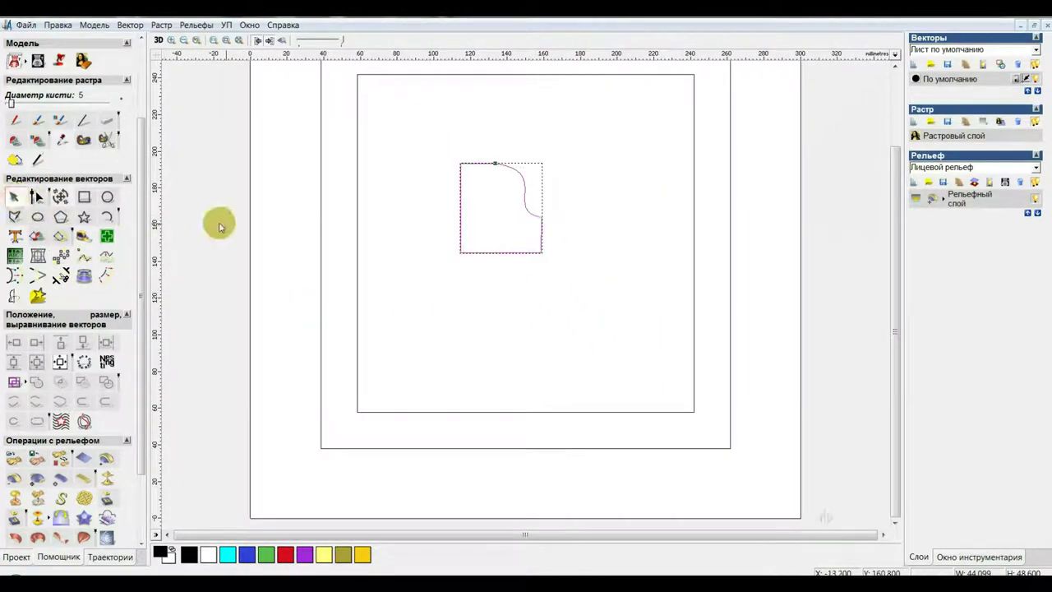
pyautogui.click(33, 196)
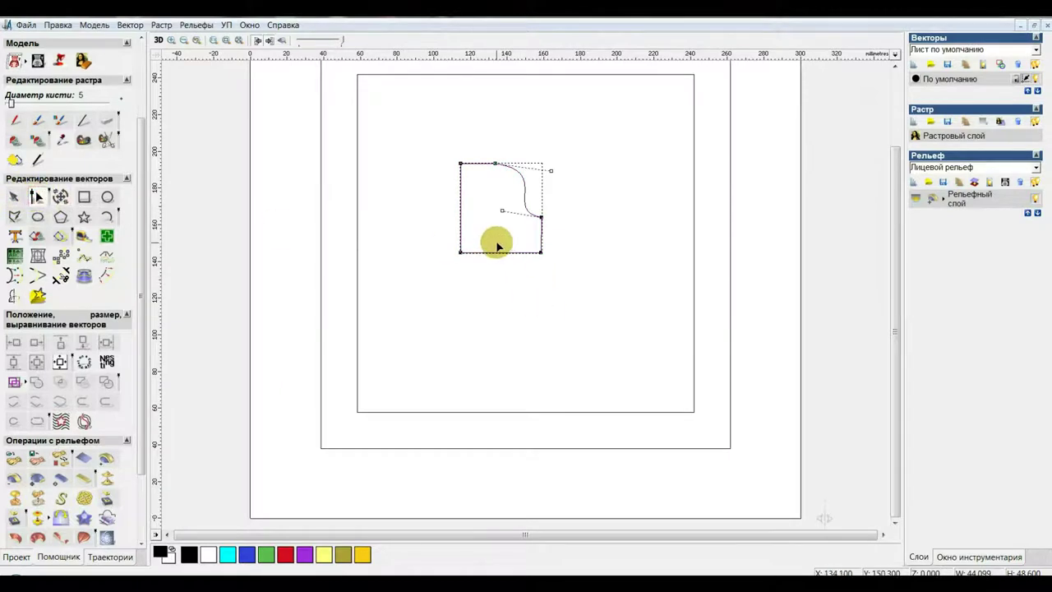
pyautogui.scroll(2, 496, 242)
pyautogui.scroll(2, 608, 265)
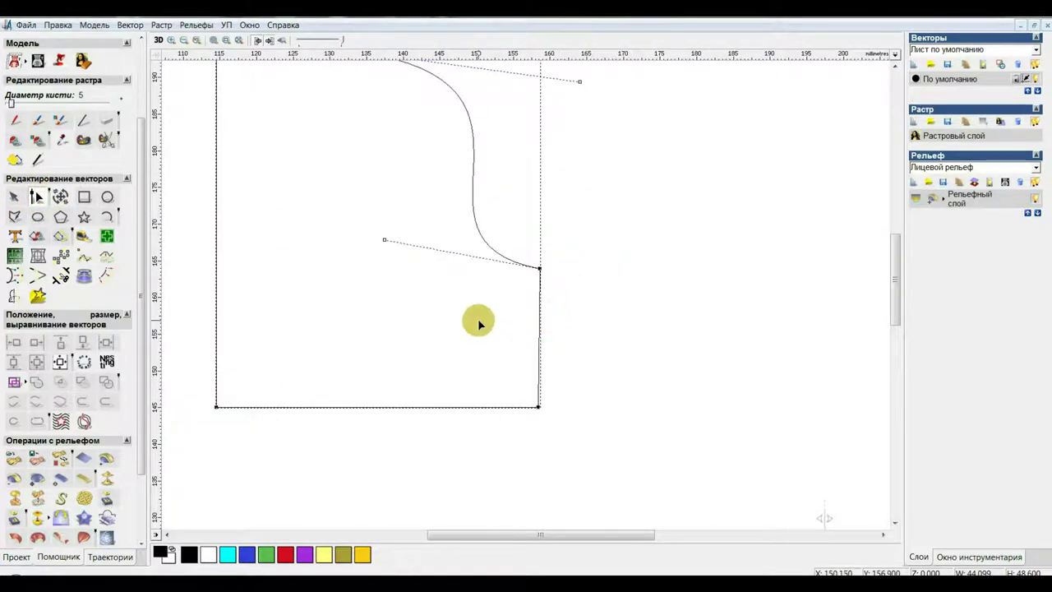
pyautogui.scroll(-2, 480, 323)
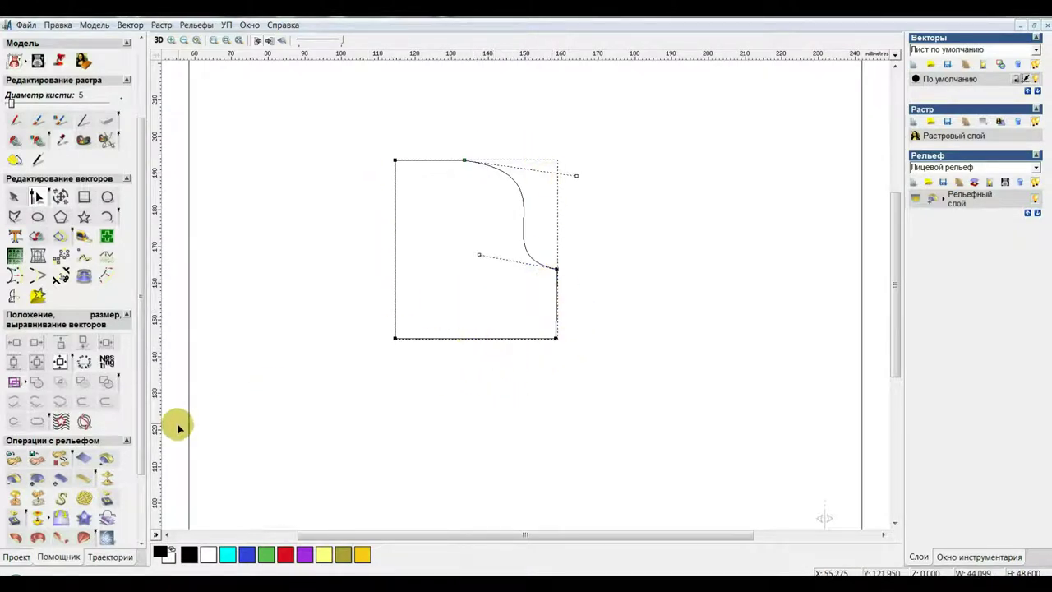
pyautogui.moveTo(141, 409)
pyautogui.mouseDown()
pyautogui.moveTo(141, 457)
pyautogui.moveTo(164, 463)
pyautogui.mouseUp()
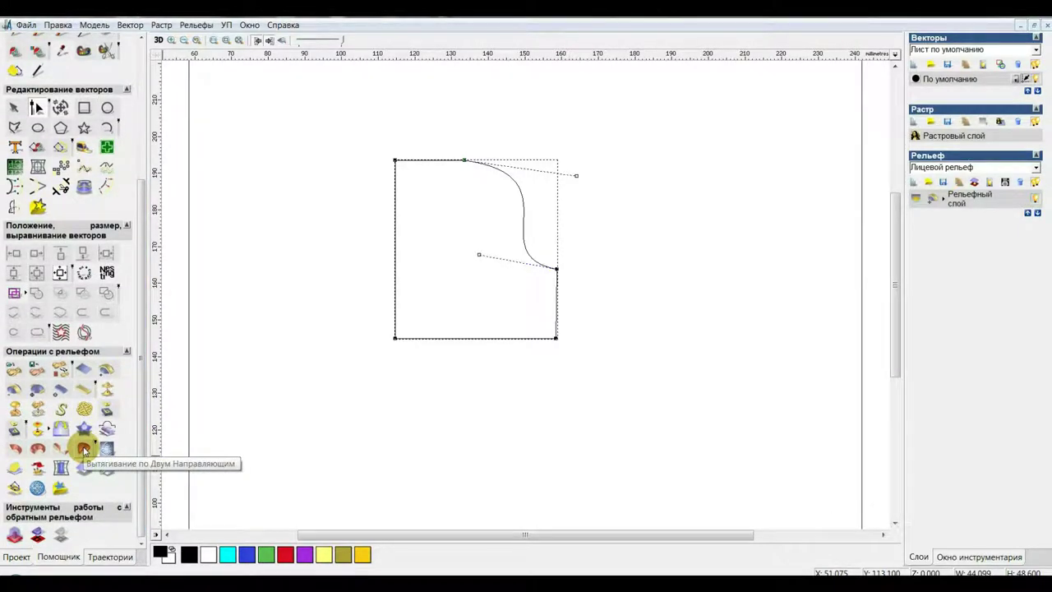
# - Delete the profile's bottom span via Удалить участок, then reselect the open curve
pyautogui.rightClick(488, 338)
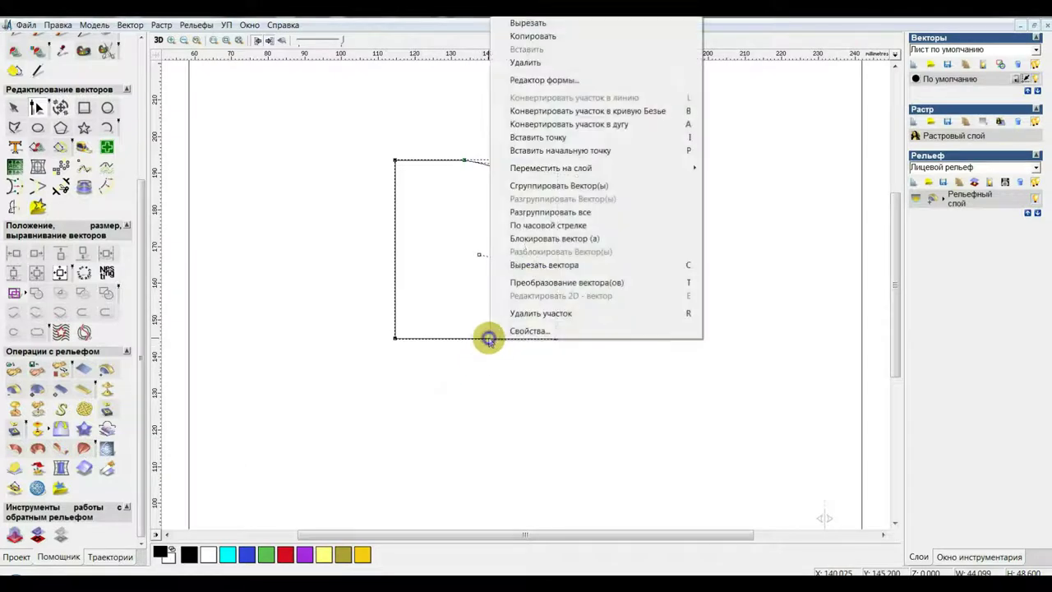
pyautogui.click(562, 313)
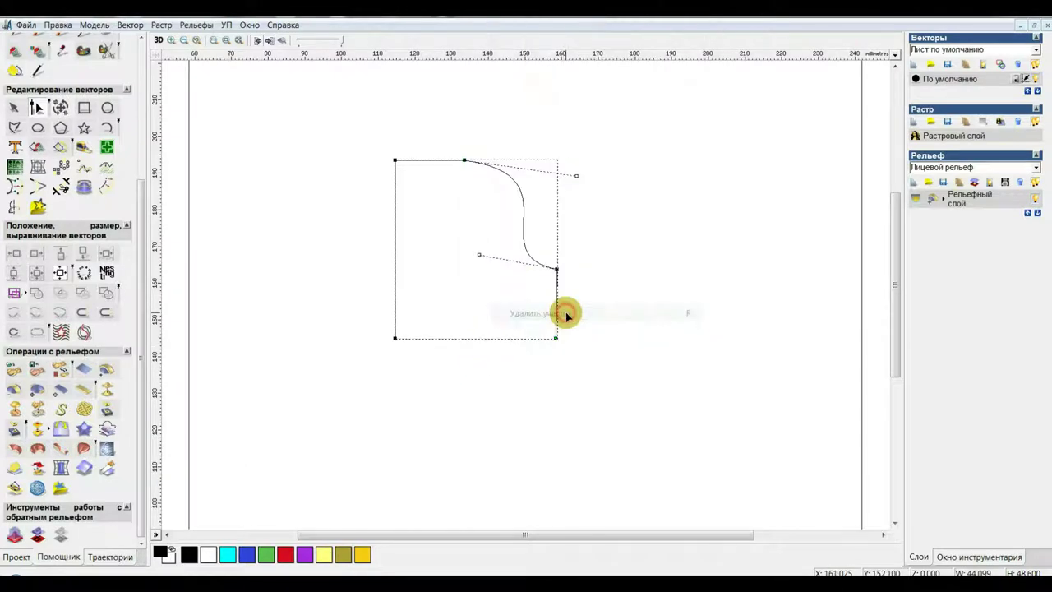
pyautogui.click(499, 402)
pyautogui.click(516, 182)
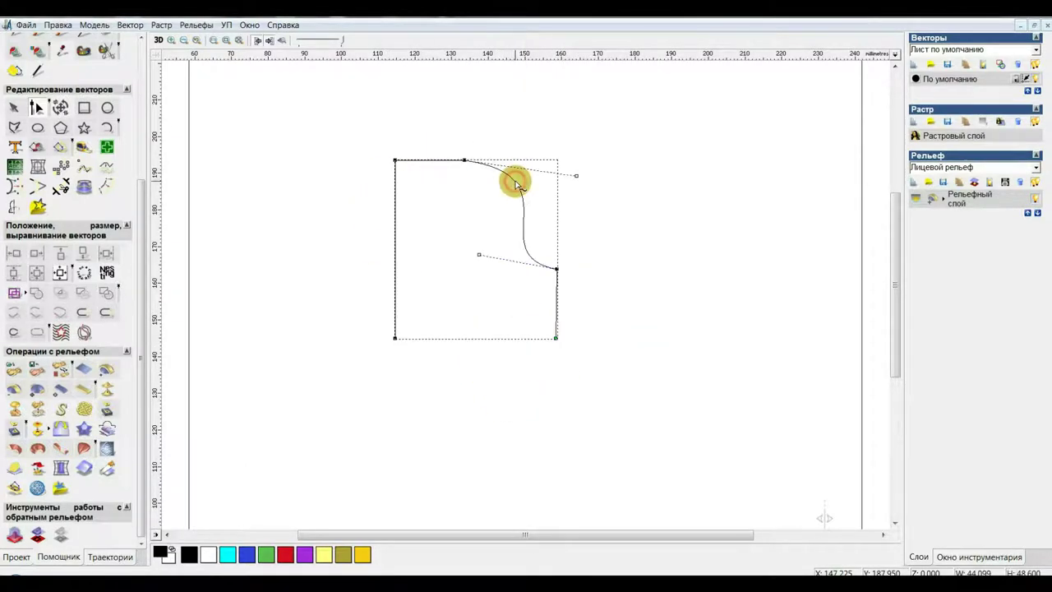
pyautogui.scroll(-1, 547, 364)
pyautogui.scroll(-1, 547, 365)
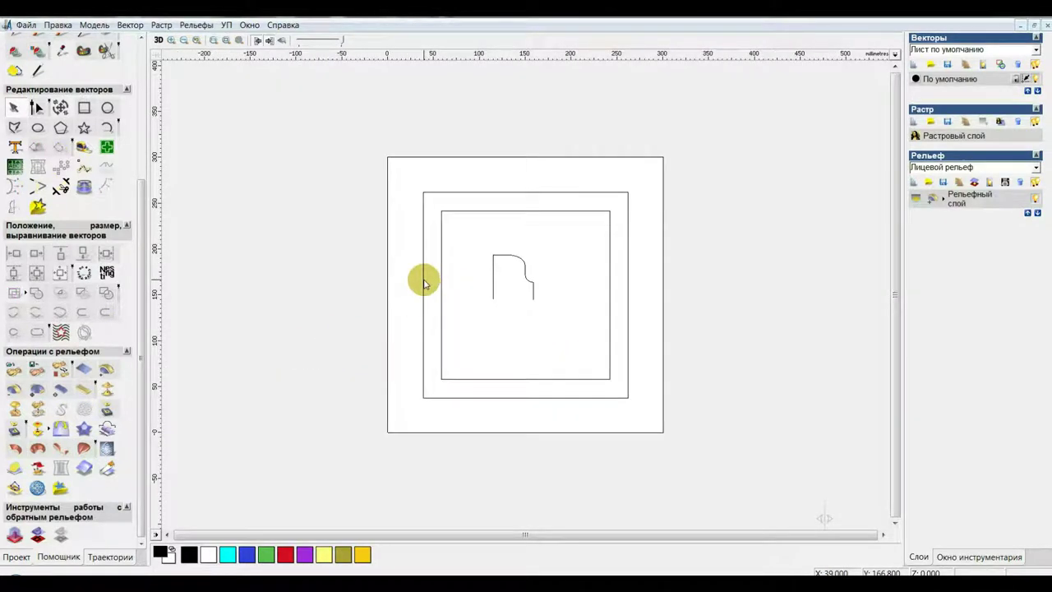
# - Try selecting the middle and inner rectangles together in different orders
pyautogui.click(423, 282)
pyautogui.click(441, 271)
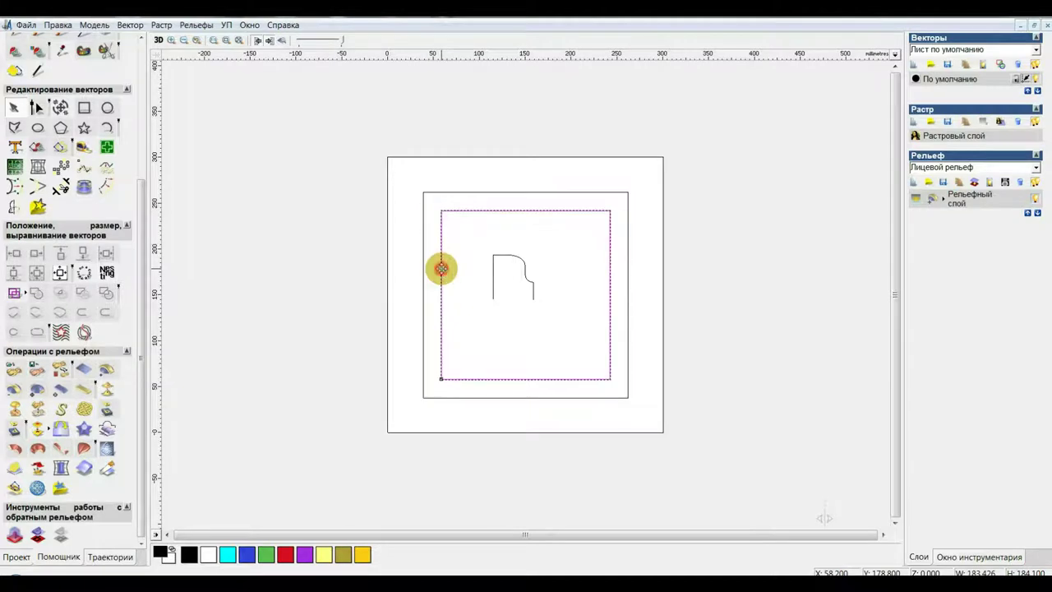
pyautogui.click(422, 264)
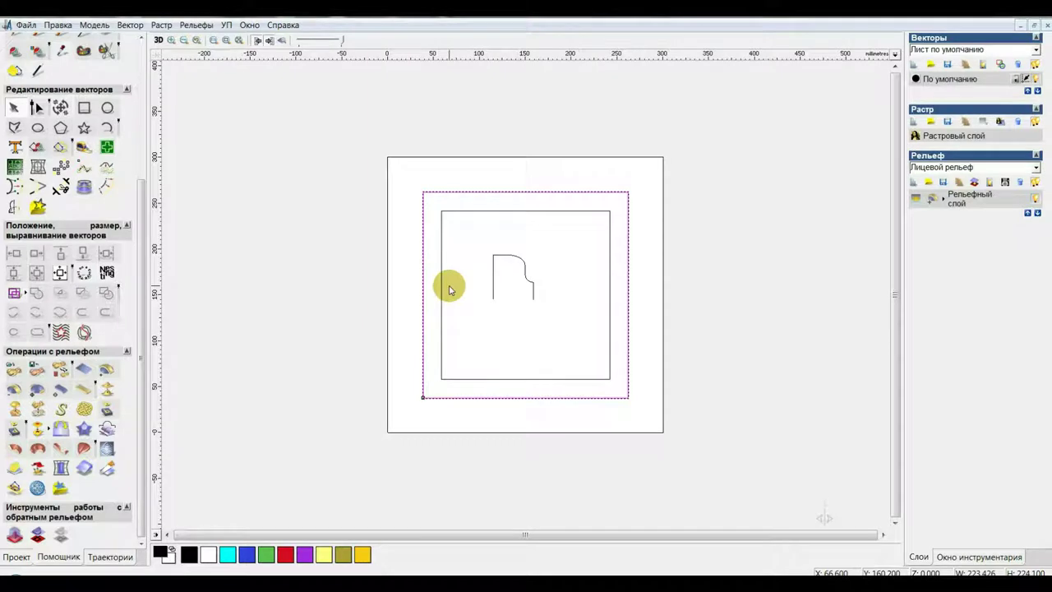
pyautogui.click(405, 260)
pyautogui.click(423, 257)
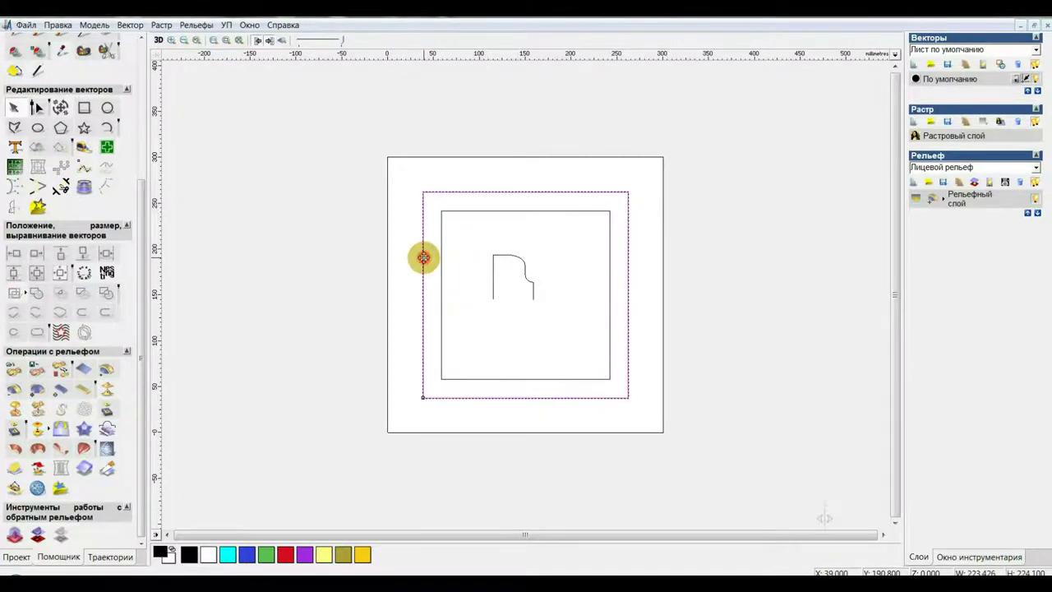
pyautogui.keyDown('shift'); pyautogui.click(441, 239); pyautogui.keyUp('shift')
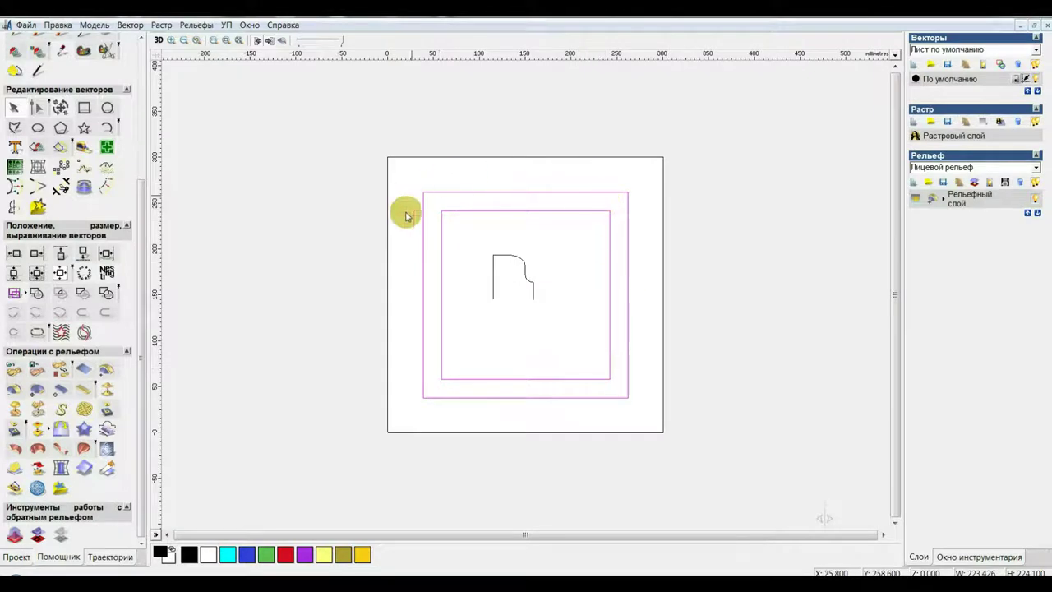
pyautogui.click(459, 325)
pyautogui.click(442, 301)
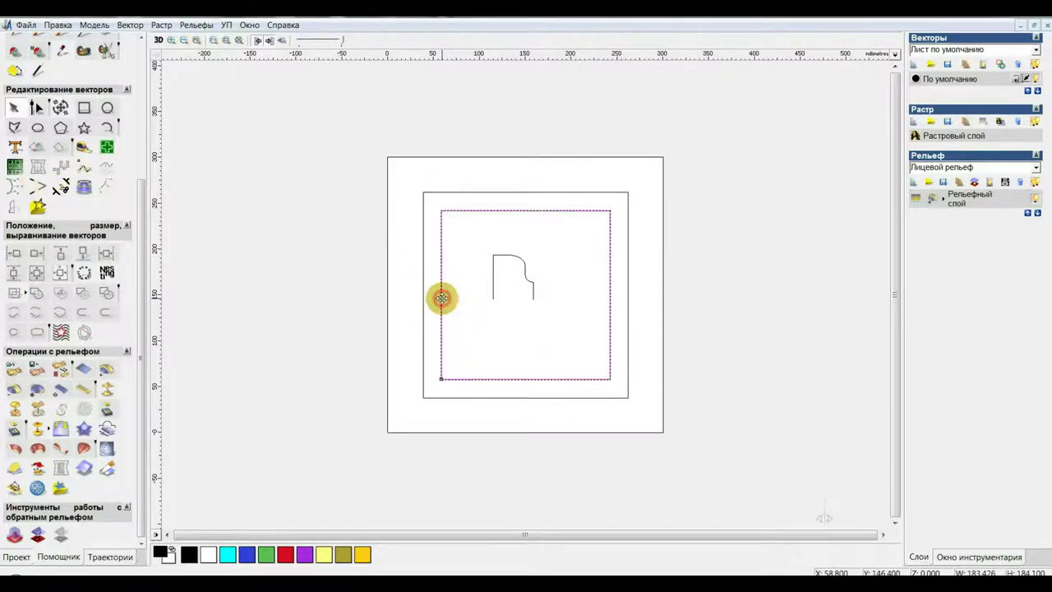
pyautogui.keyDown('shift'); pyautogui.click(423, 298); pyautogui.keyUp('shift')
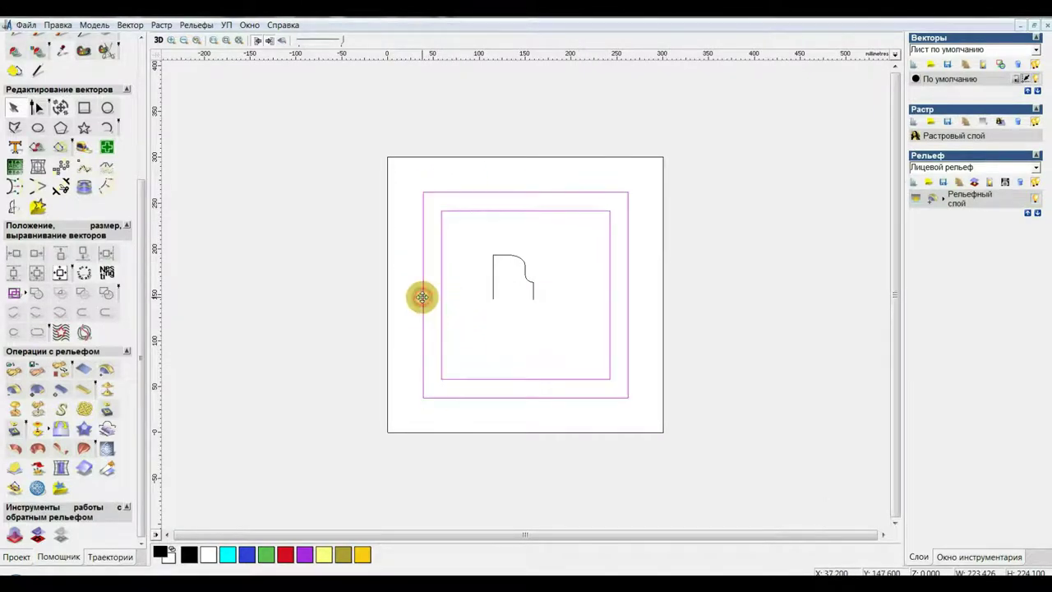
# - Select the middle then inner rectangle and open Two Rail Sweep with them as rails
pyautogui.click(457, 258)
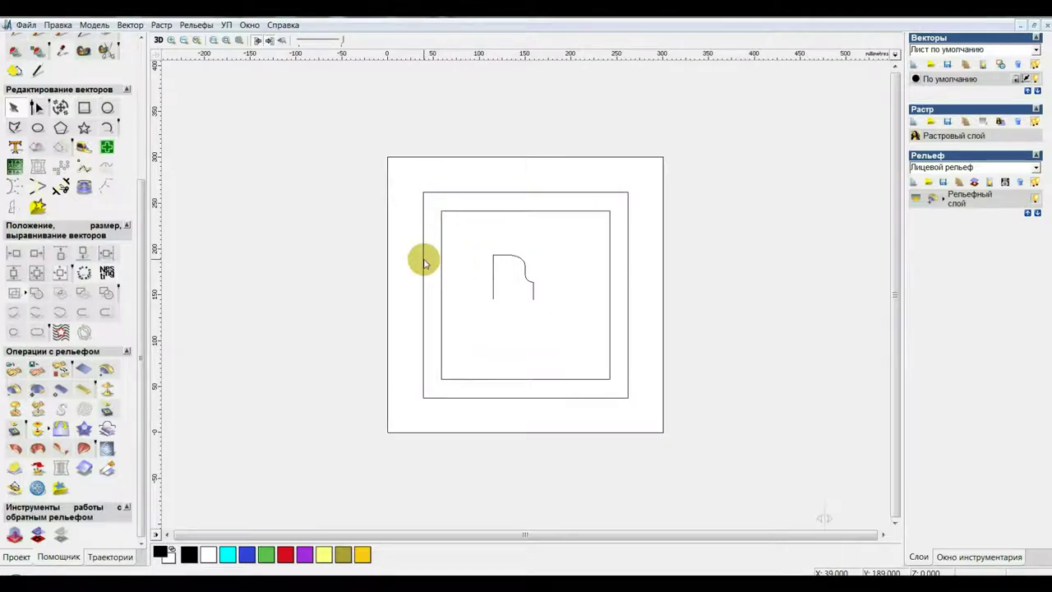
pyautogui.click(424, 263)
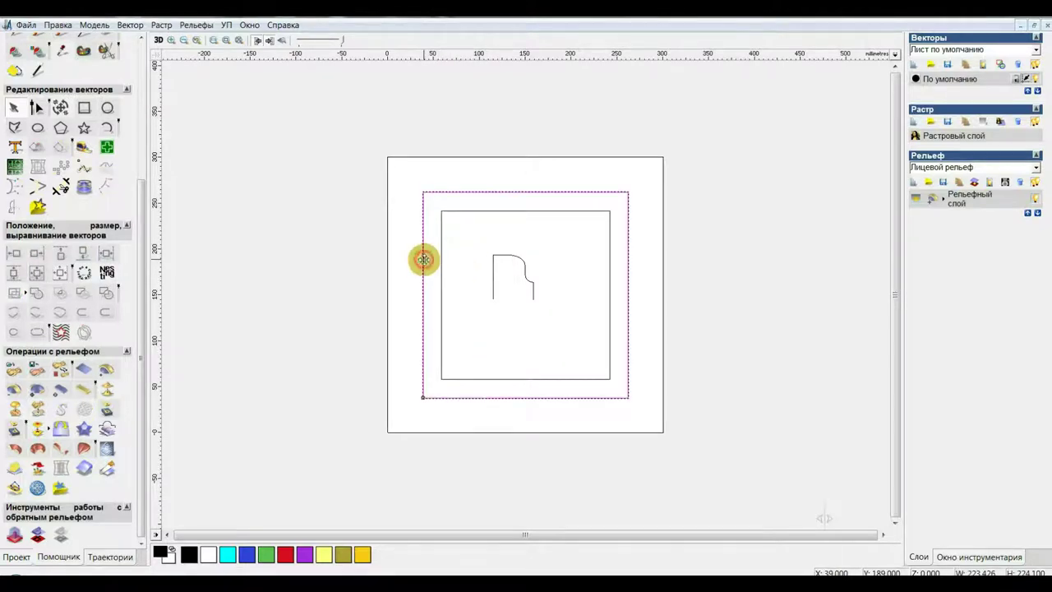
pyautogui.click(439, 306)
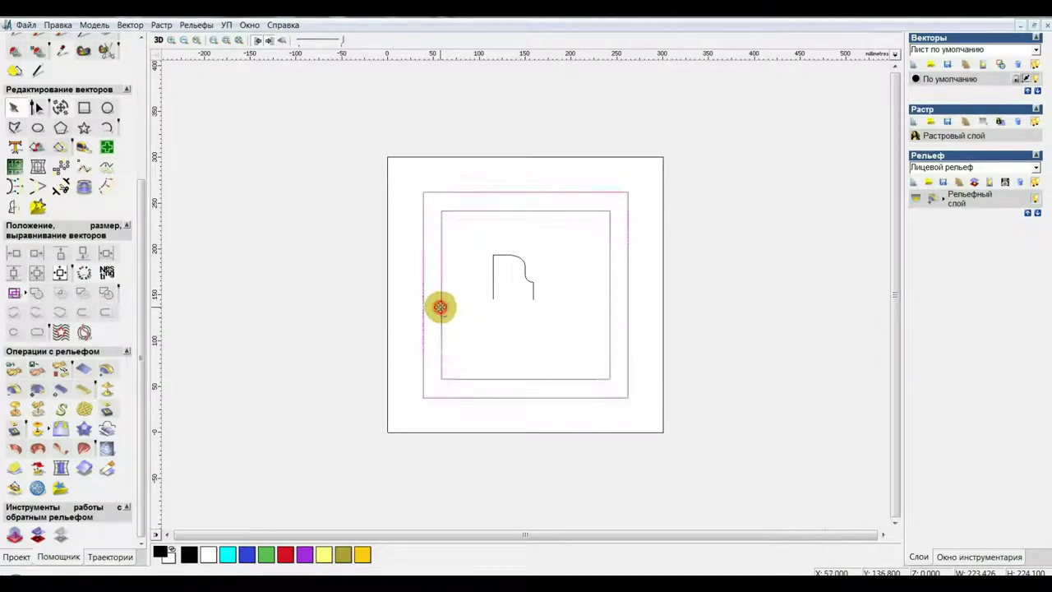
pyautogui.click(406, 235)
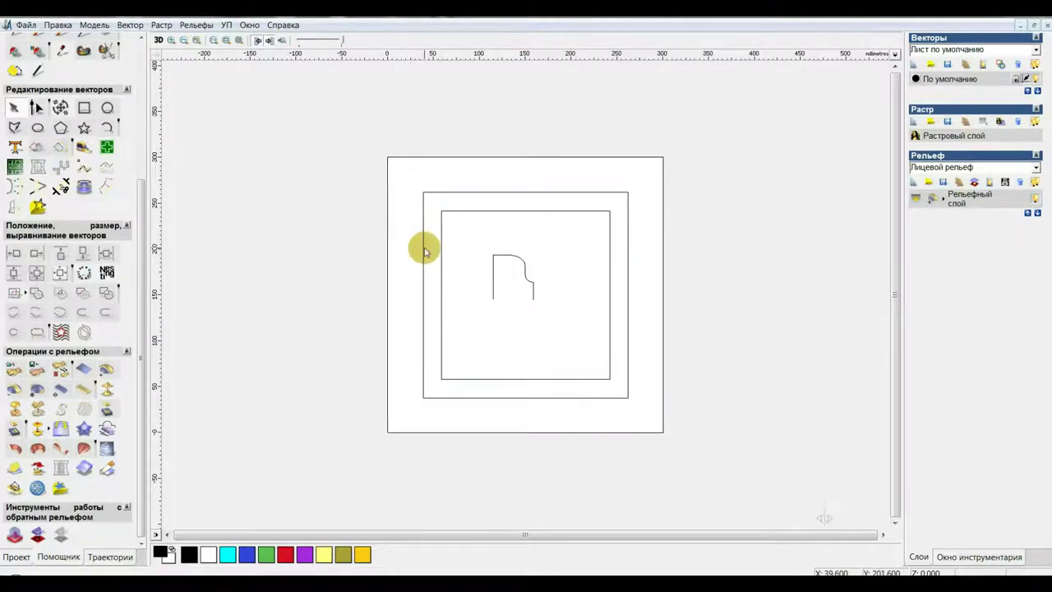
pyautogui.click(424, 251)
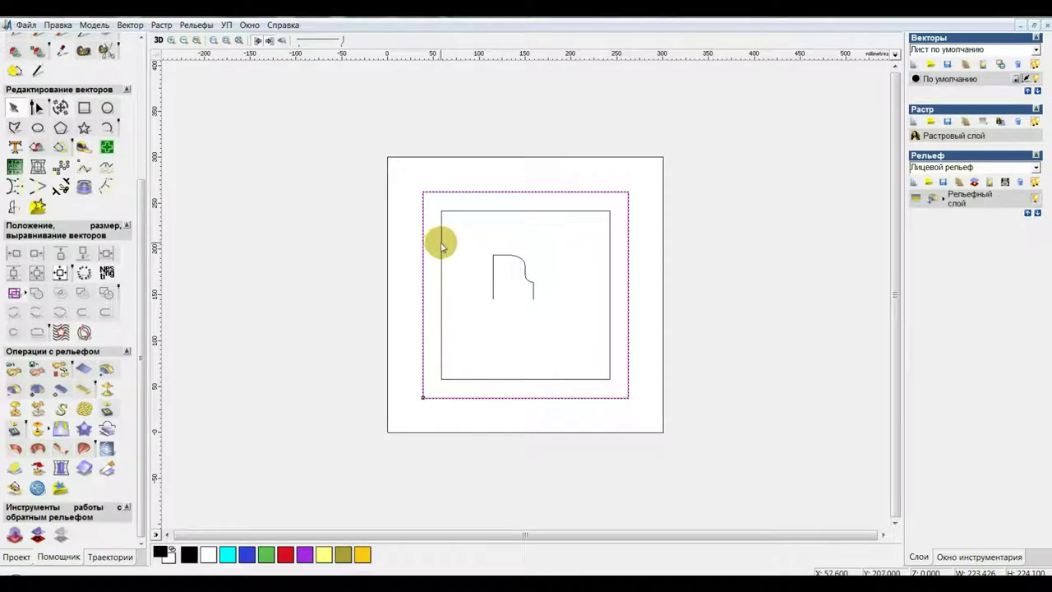
pyautogui.keyDown('shift'); pyautogui.click(442, 244); pyautogui.keyUp('shift')
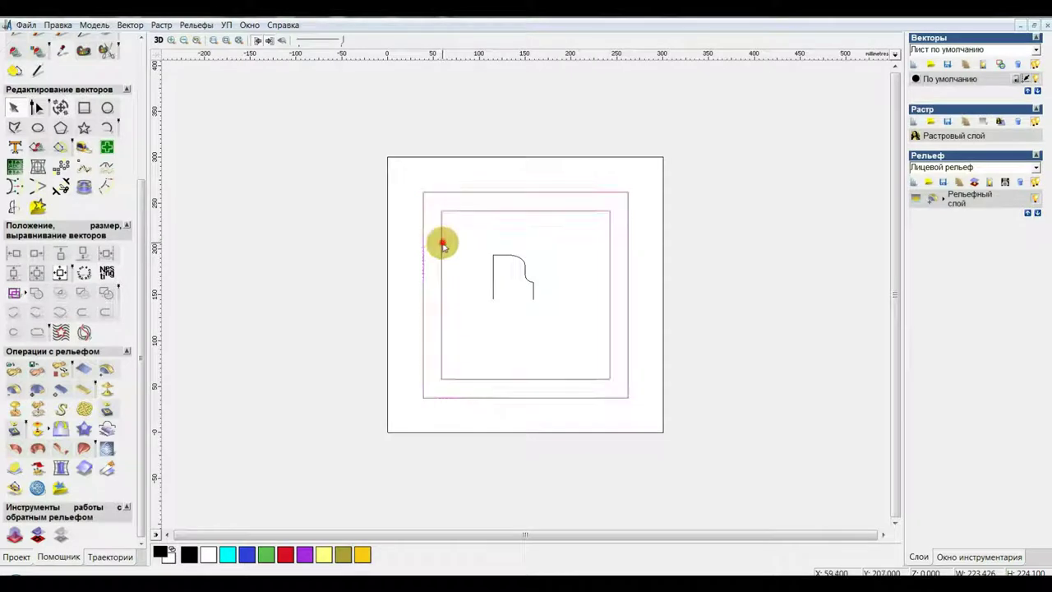
pyautogui.click(84, 450)
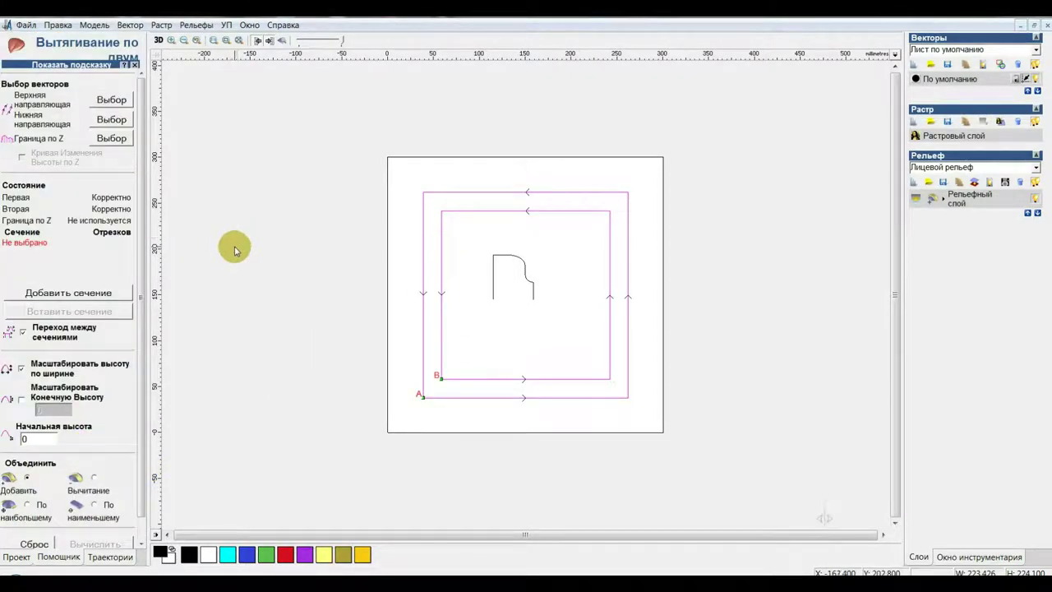
# - Turn off height-by-width scaling and pick the small curved profile as the sweep section
pyautogui.moveTo(143, 223); pyautogui.dragTo(185, 225)
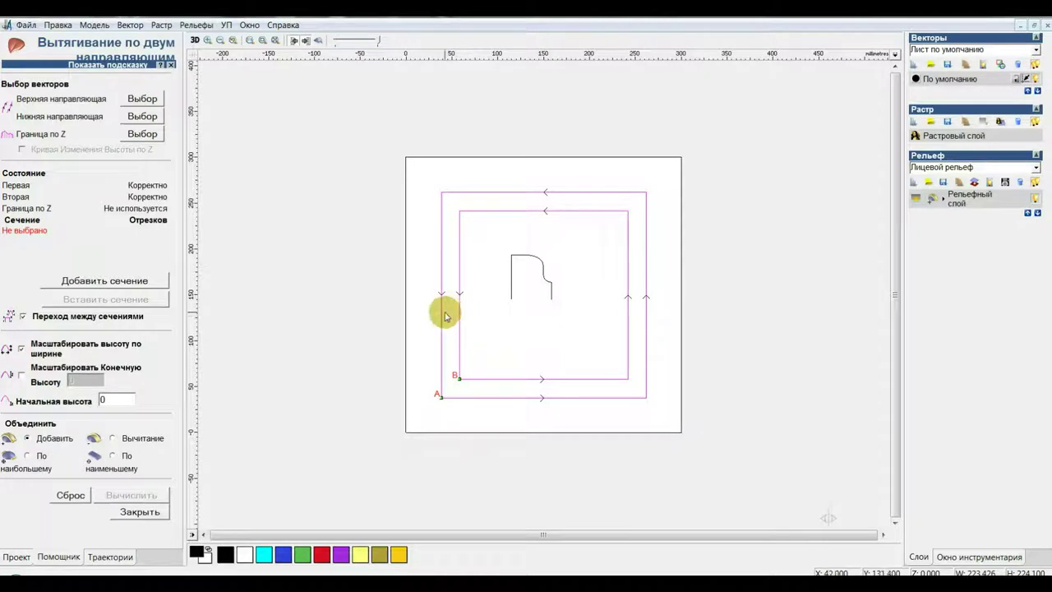
pyautogui.click(477, 301)
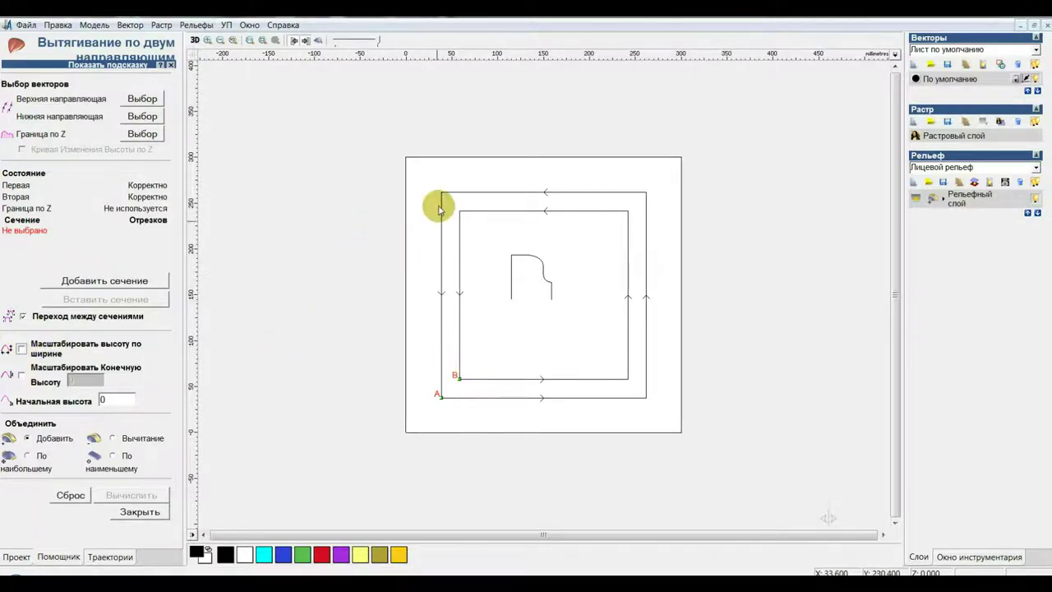
pyautogui.click(21, 349)
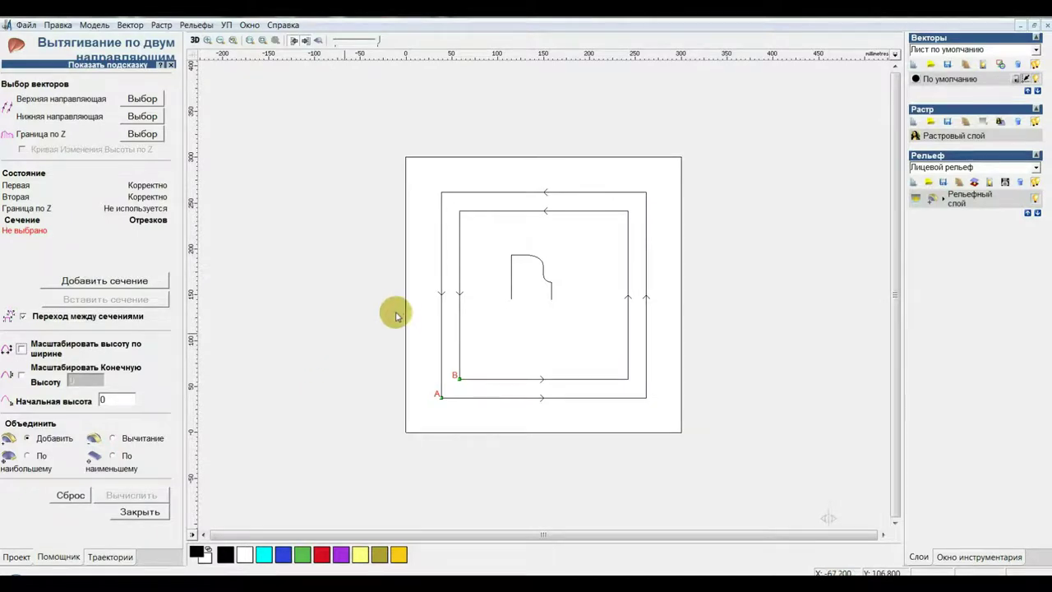
pyautogui.click(511, 277)
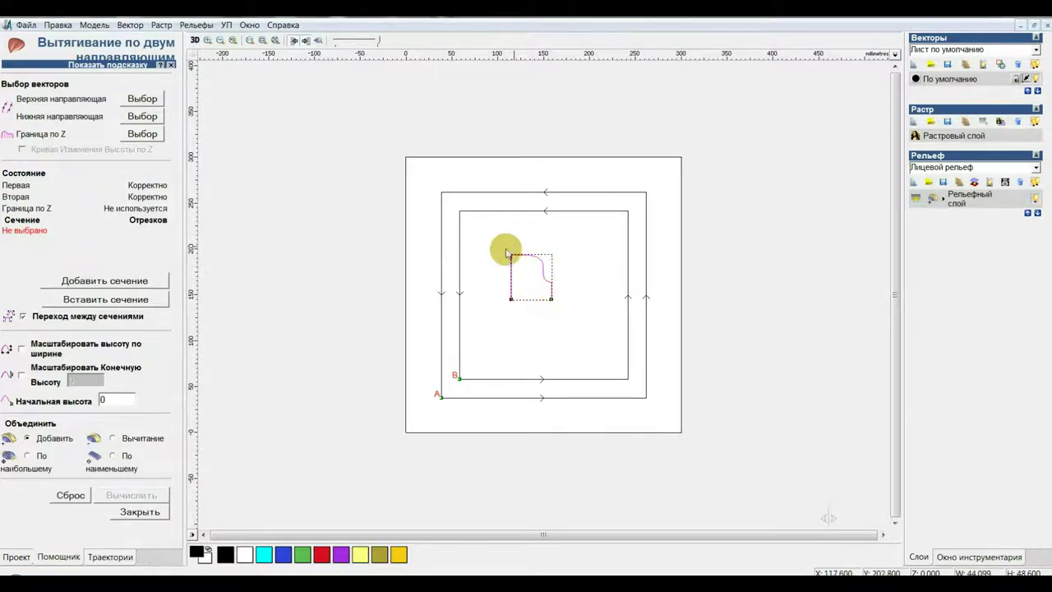
# - Insert the curved profile as a section, scale to a final height of 20, and calculate the relief
pyautogui.click(125, 301)
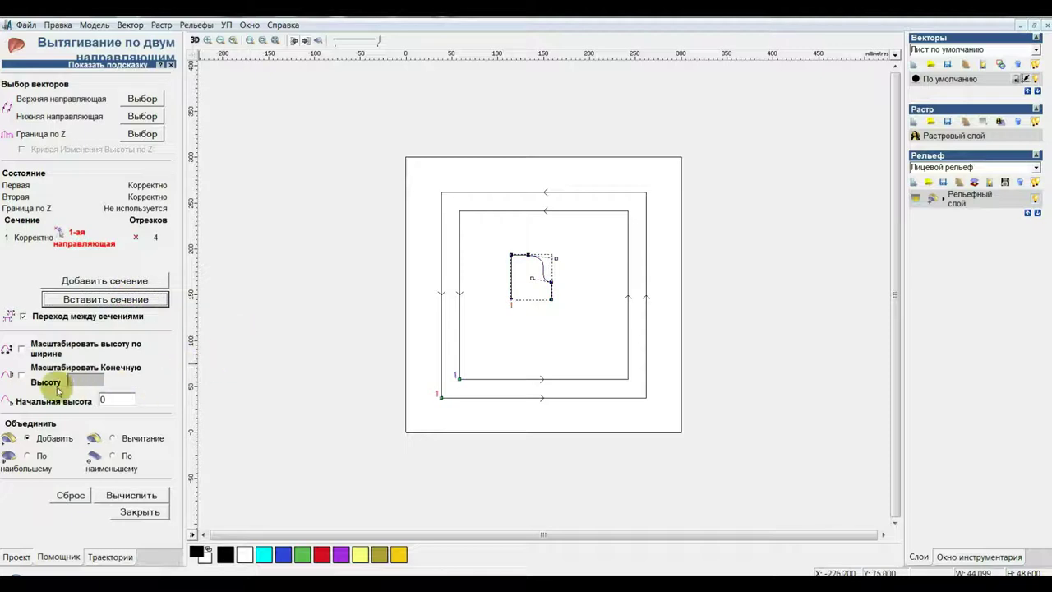
pyautogui.click(23, 377)
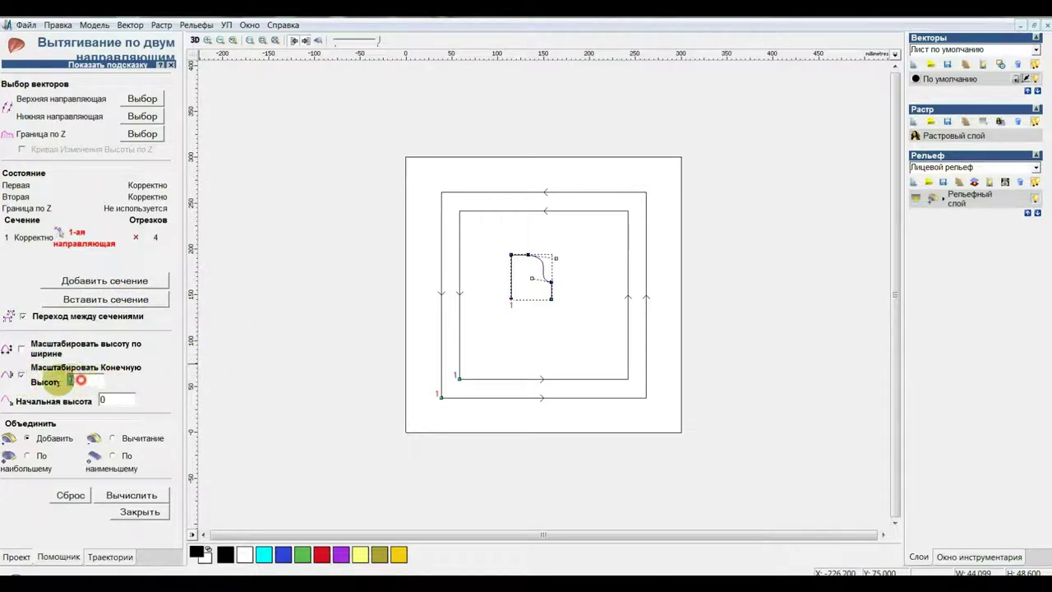
pyautogui.doubleClick(74, 381)
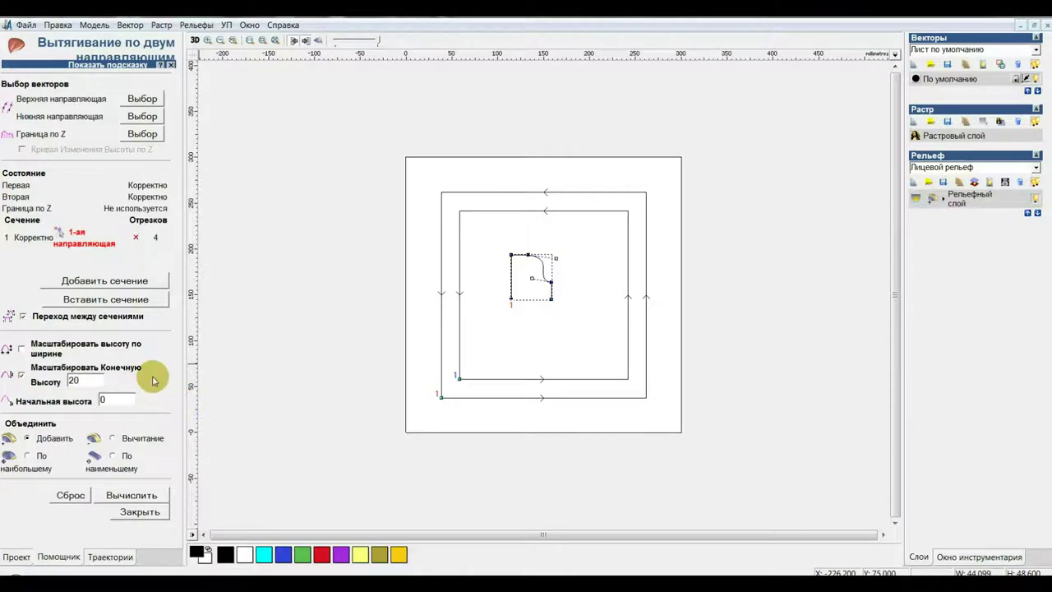
pyautogui.click(146, 500)
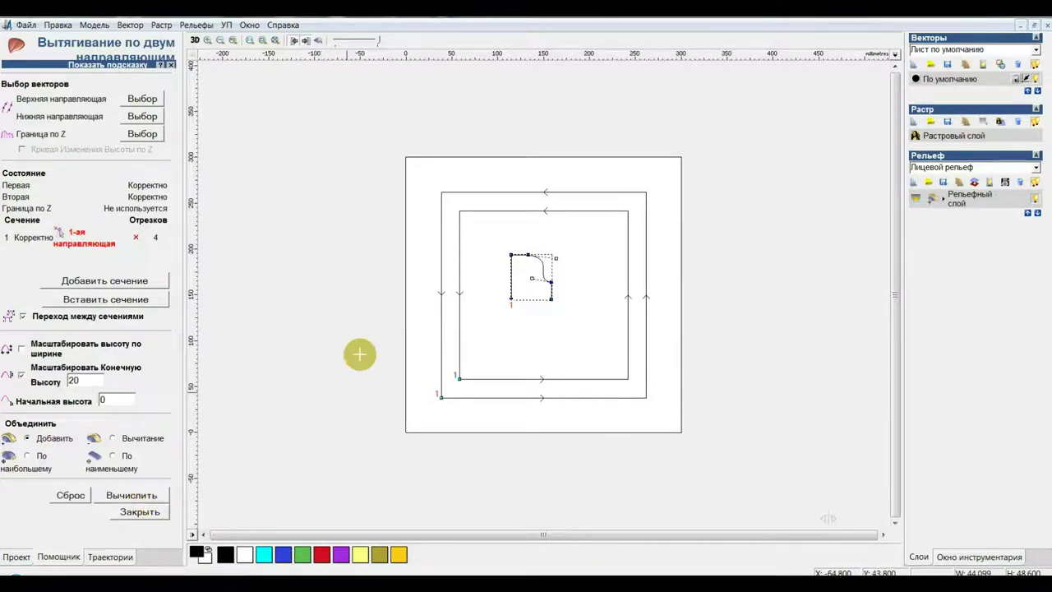
pyautogui.click(196, 40)
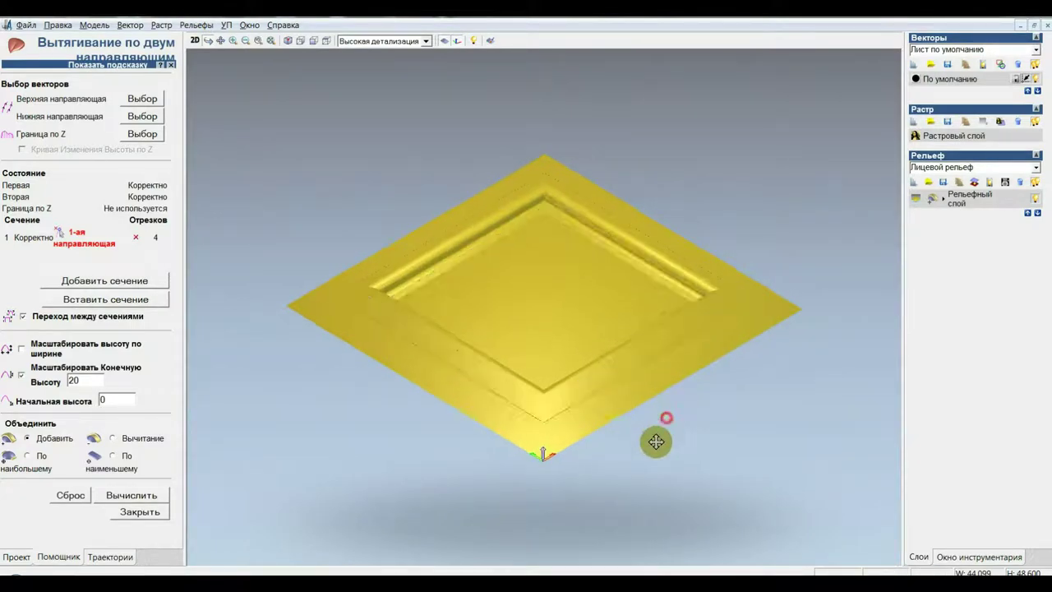
pyautogui.moveTo(658, 441); pyautogui.dragTo(508, 313)
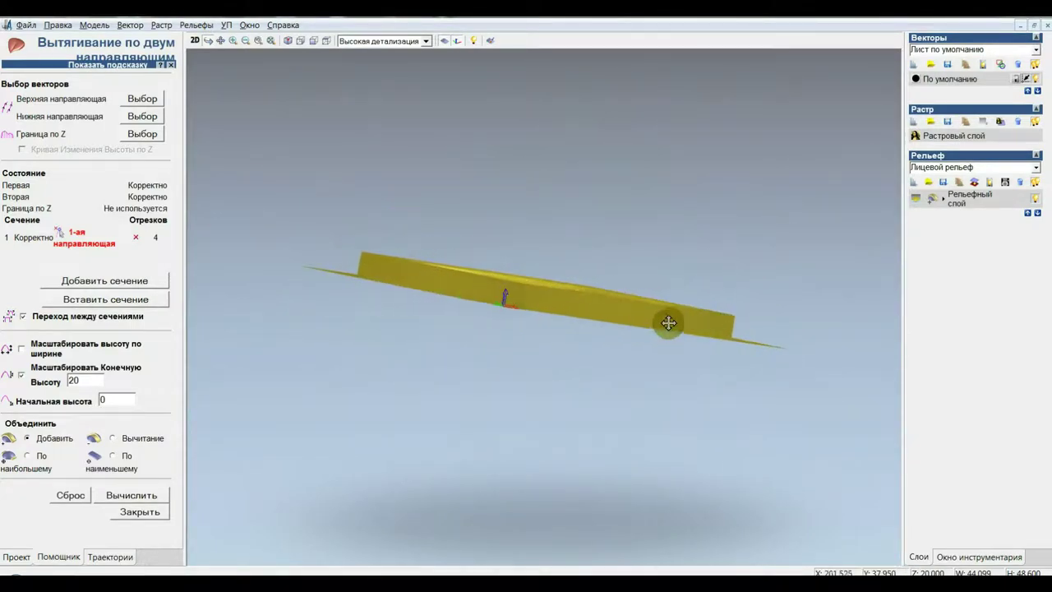
pyautogui.moveTo(508, 312)
pyautogui.mouseDown()
pyautogui.moveTo(566, 387)
pyautogui.moveTo(592, 258)
pyautogui.mouseUp()
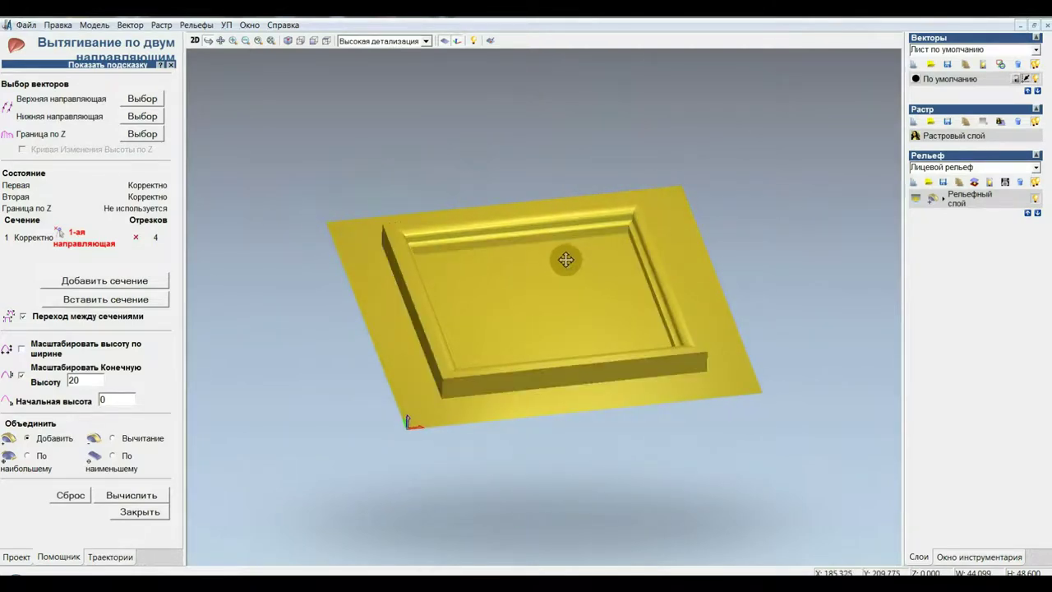
pyautogui.moveTo(422, 301)
pyautogui.mouseDown()
pyautogui.moveTo(429, 317)
pyautogui.moveTo(435, 270)
pyautogui.moveTo(421, 289)
pyautogui.mouseUp()
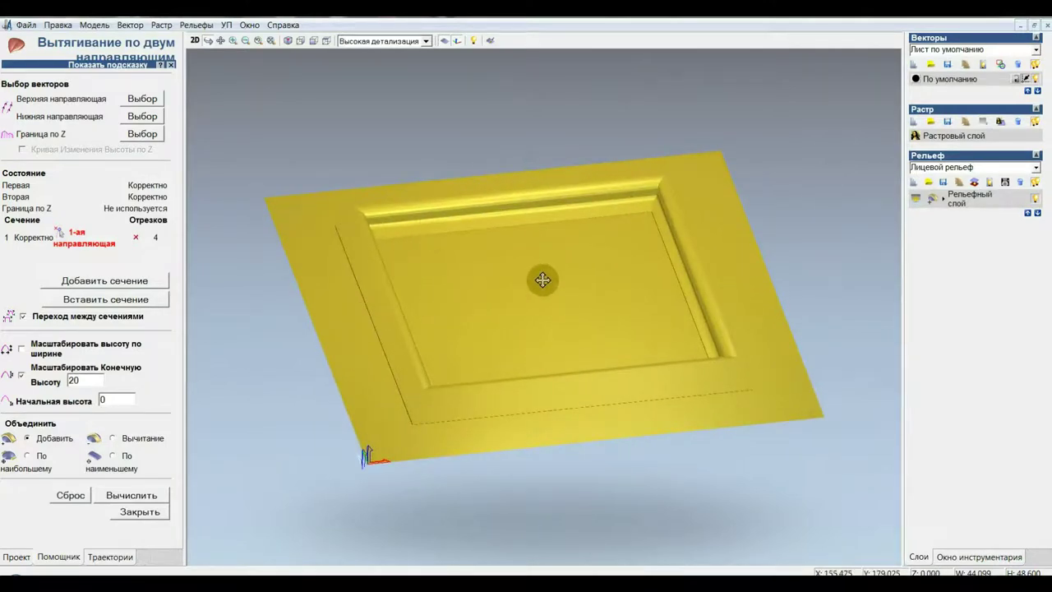
pyautogui.moveTo(542, 277)
pyautogui.mouseDown()
pyautogui.moveTo(529, 326)
pyautogui.moveTo(518, 310)
pyautogui.mouseUp()
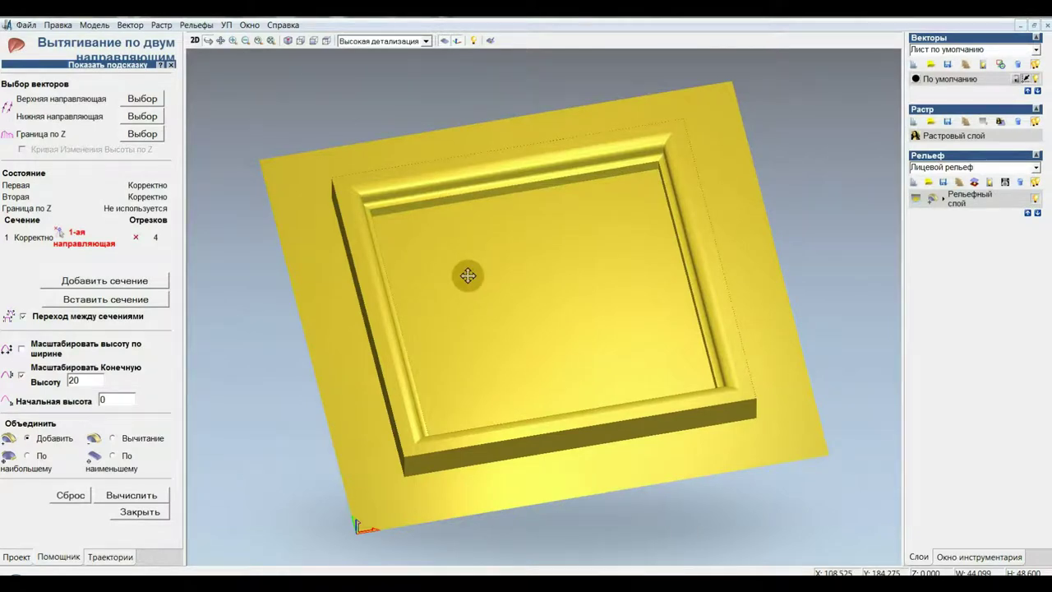
pyautogui.moveTo(468, 275)
pyautogui.mouseDown()
pyautogui.moveTo(489, 305)
pyautogui.moveTo(474, 333)
pyautogui.mouseUp()
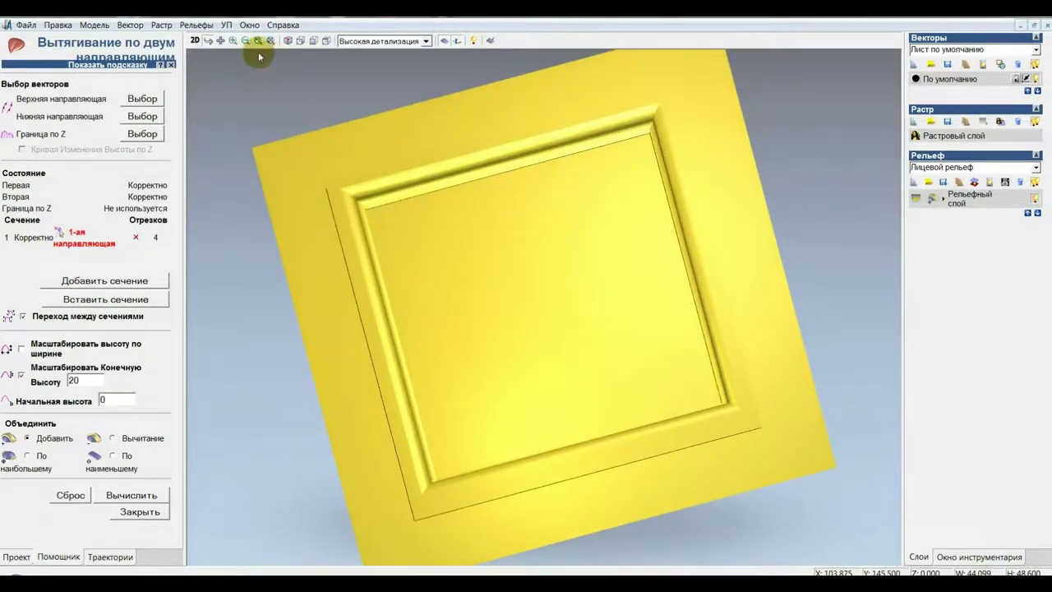
pyautogui.click(326, 41)
pyautogui.click(326, 41)
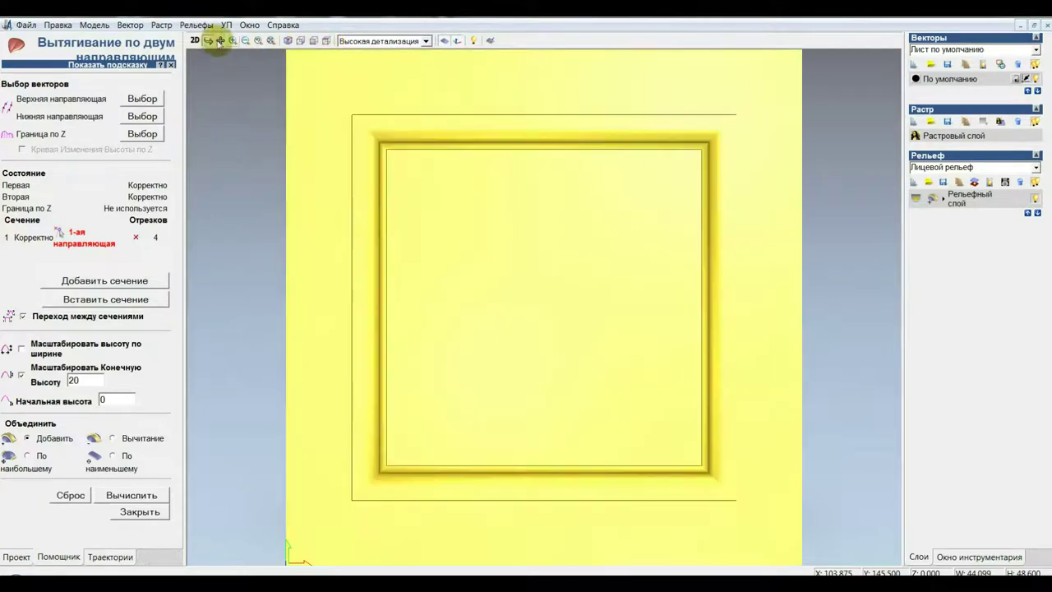
pyautogui.click(195, 40)
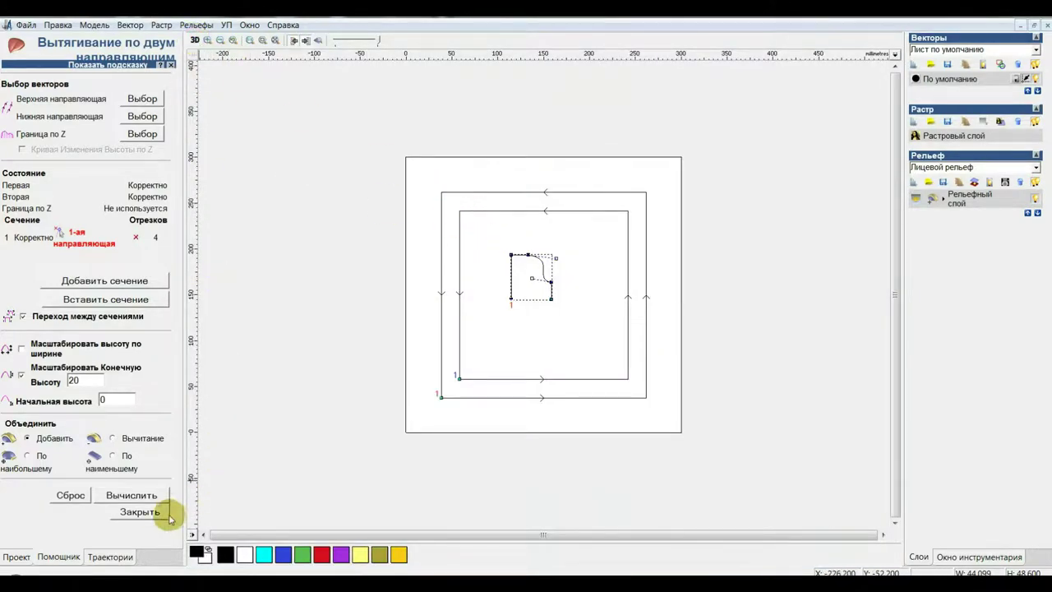
# - Close the Two Rail Sweep tool, deselect the rail rectangles, and show the frame relief in 3D
pyautogui.click(141, 511)
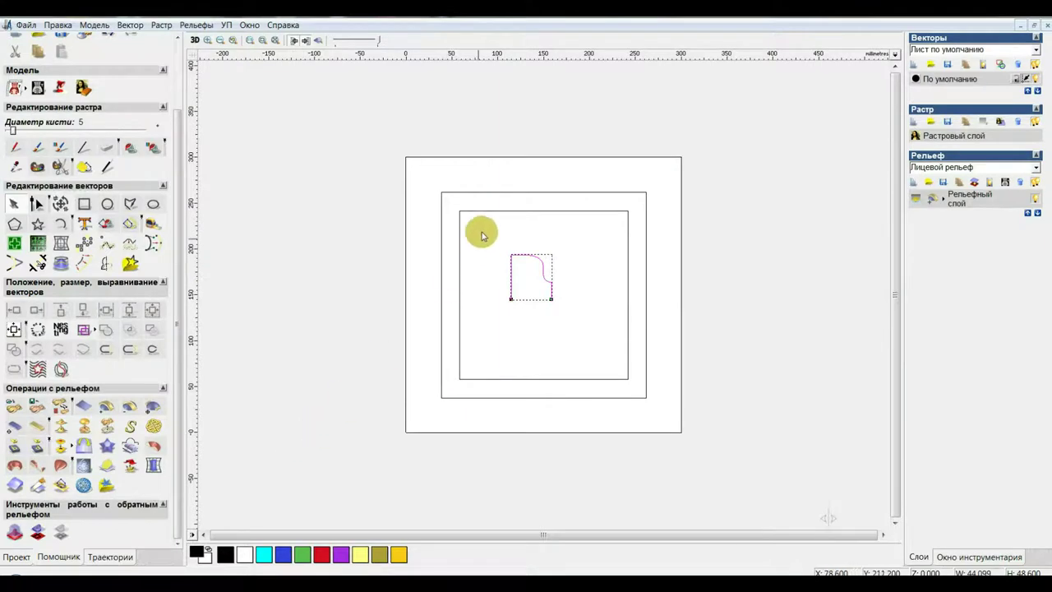
pyautogui.click(458, 195)
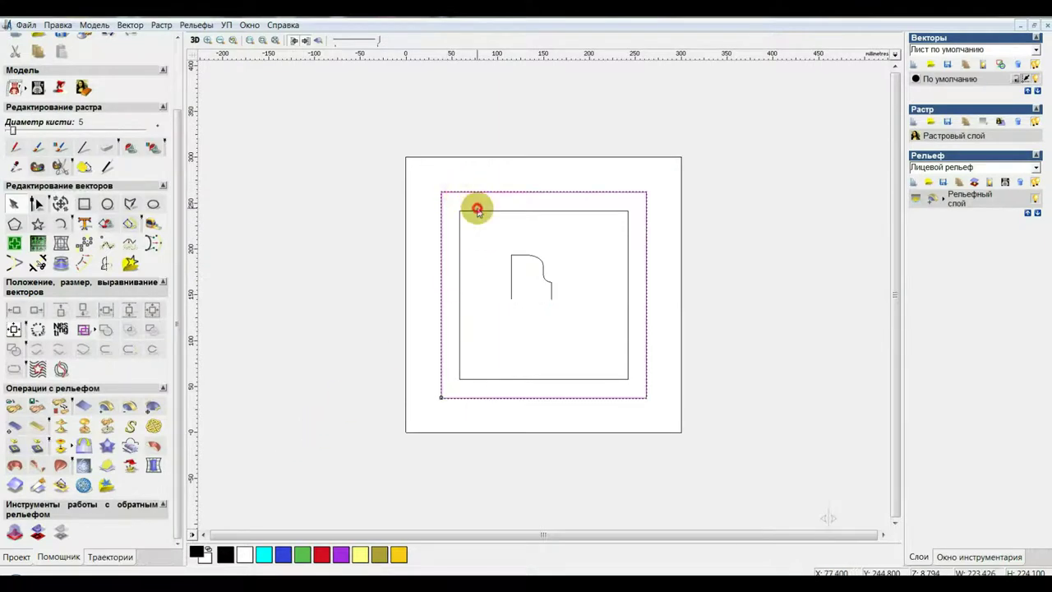
pyautogui.click(477, 207)
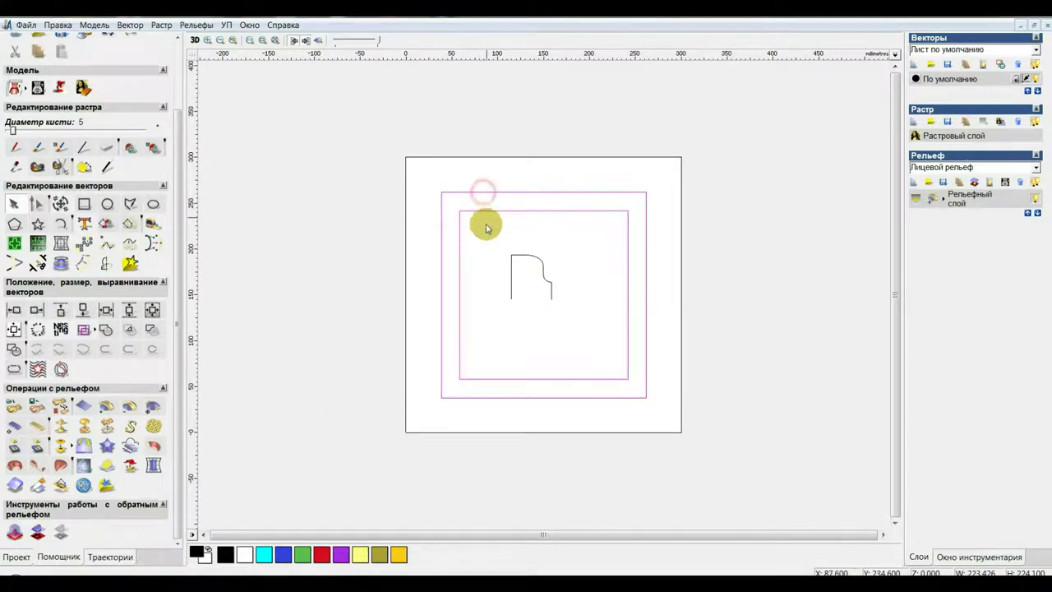
pyautogui.click(484, 225)
pyautogui.click(196, 42)
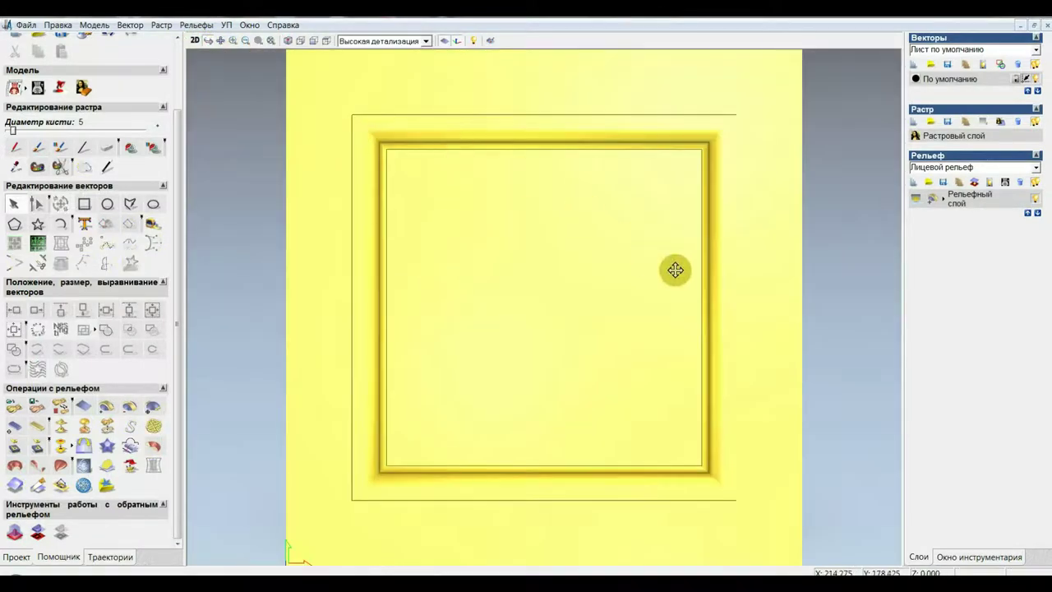
# - Create the 'Рельефный слой' raster layer from the relief shading and return to the 2D drawing
pyautogui.click(1006, 182)
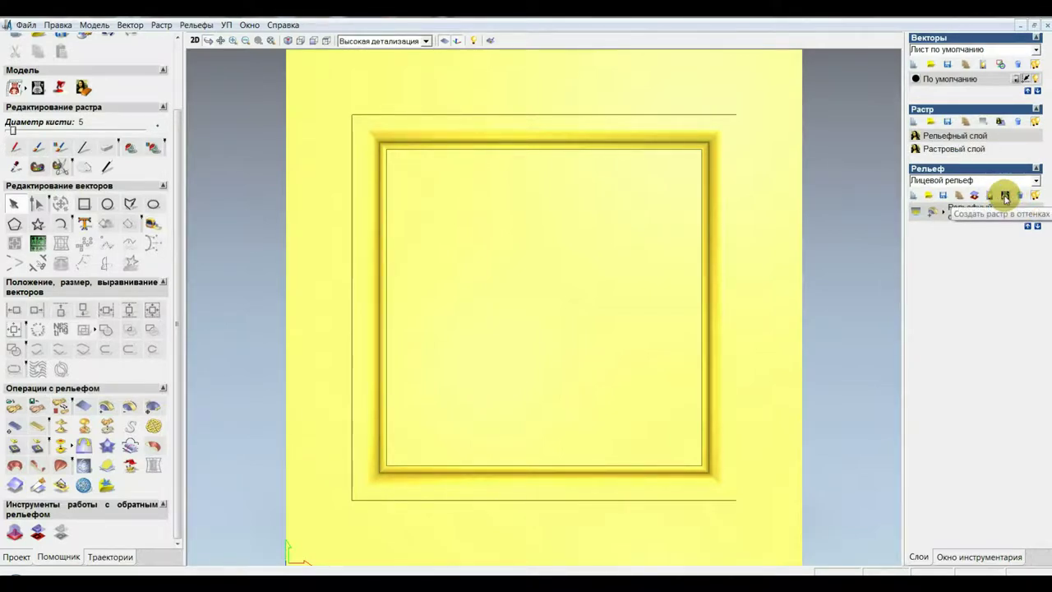
pyautogui.click(198, 41)
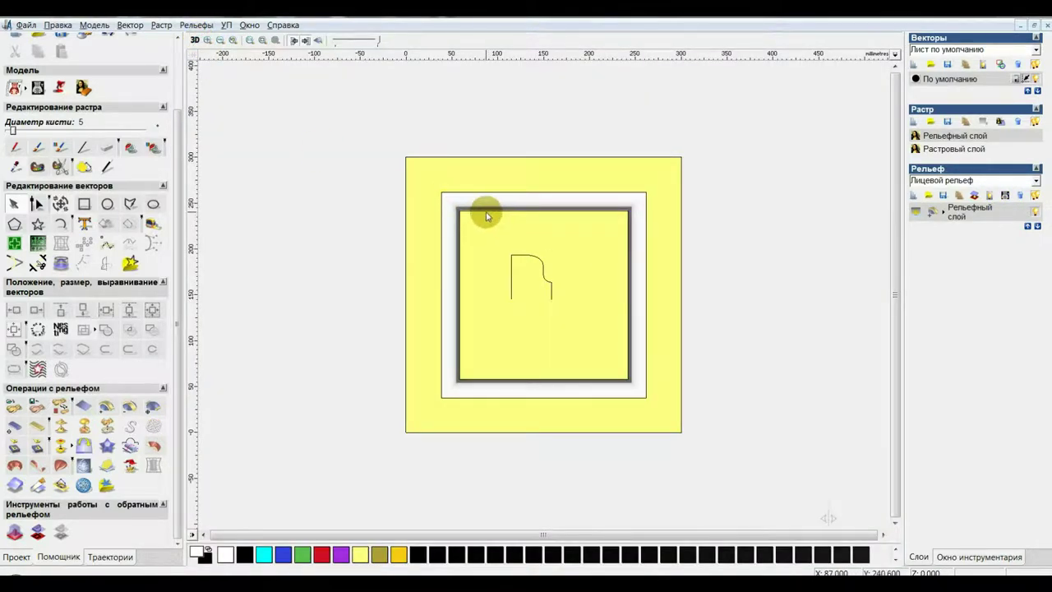
pyautogui.scroll(5, 483, 214)
pyautogui.scroll(-3, 469, 212)
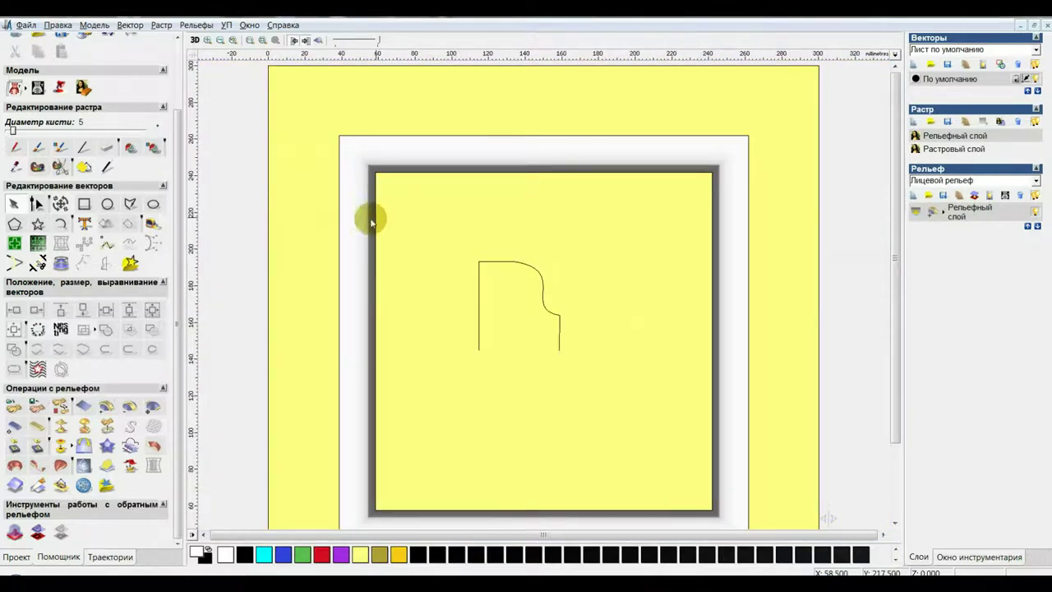
# - Toggle the raster layers off and on to compare the shading with the vectors, then view in 3D
pyautogui.click(340, 221)
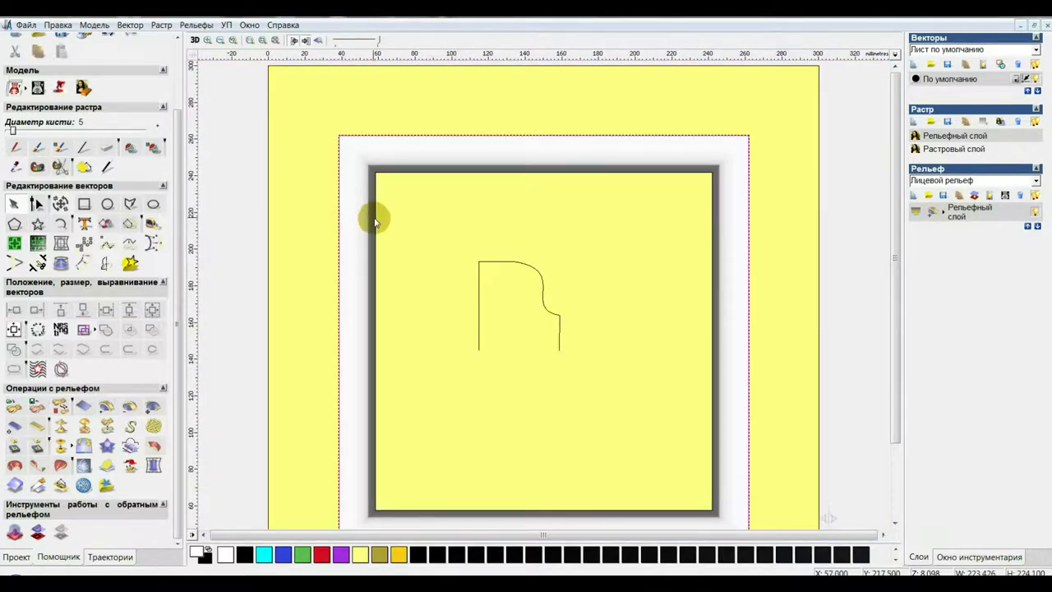
pyautogui.click(409, 175)
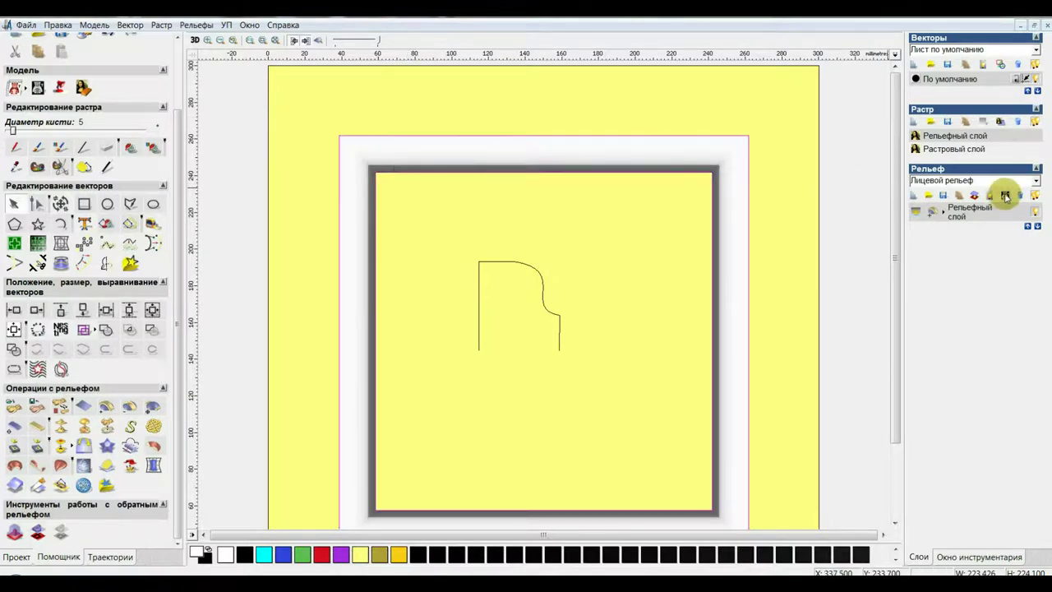
pyautogui.click(1035, 123)
pyautogui.click(1035, 124)
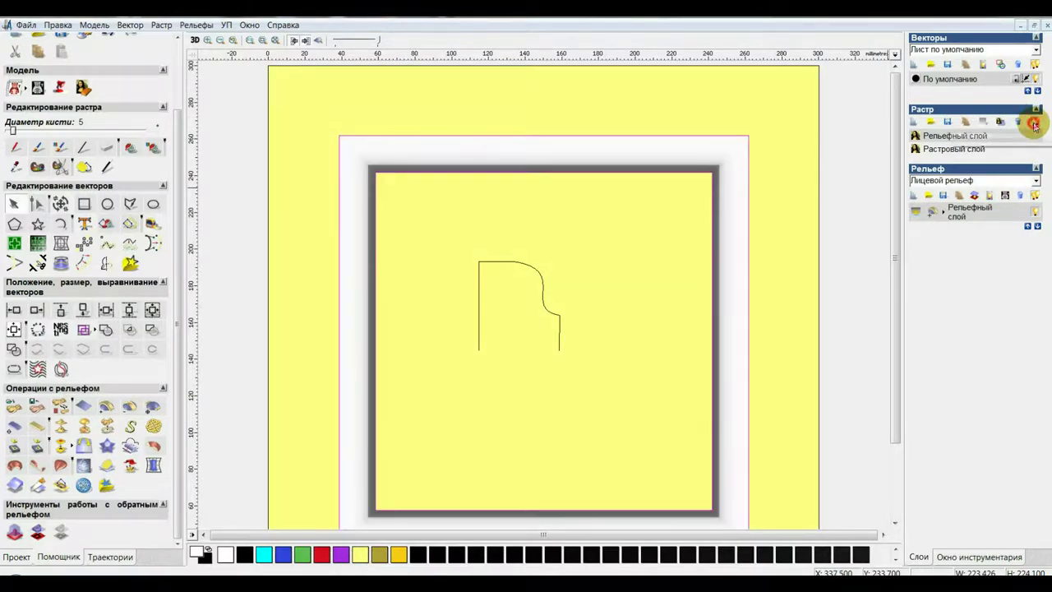
pyautogui.click(1035, 123)
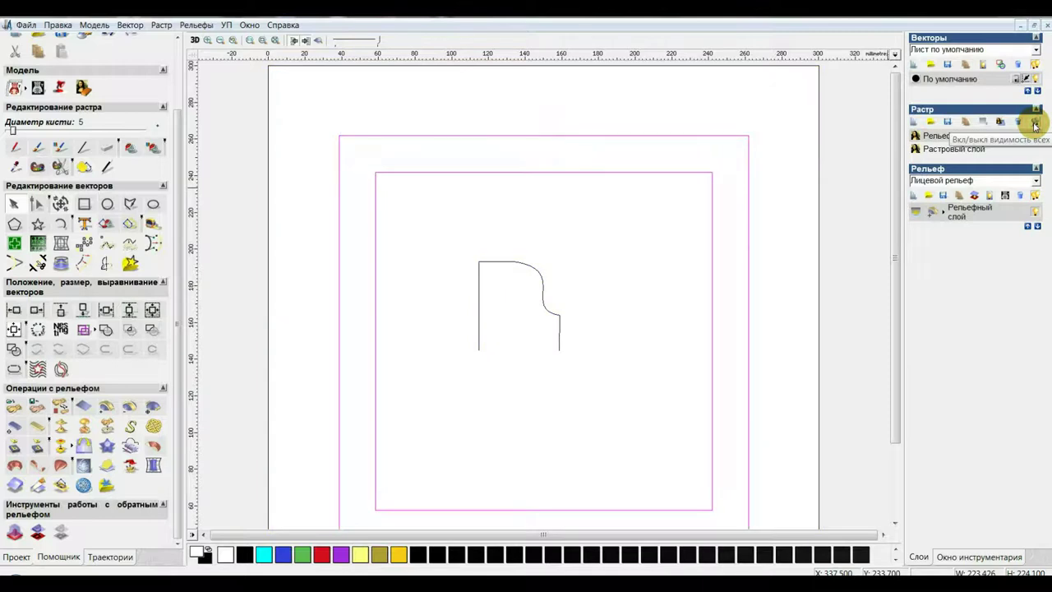
pyautogui.click(1035, 123)
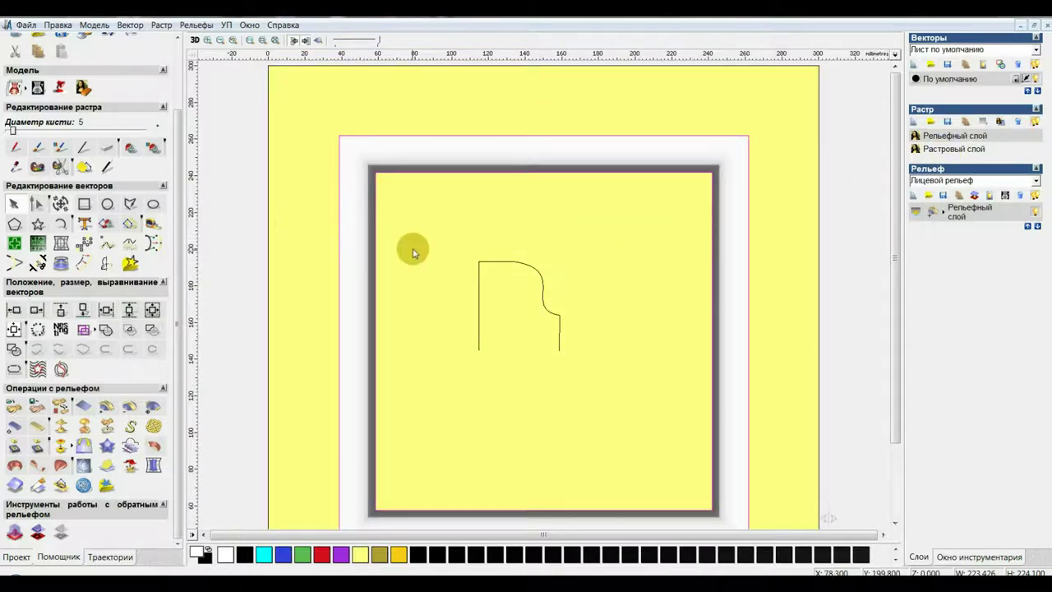
pyautogui.press('F3')
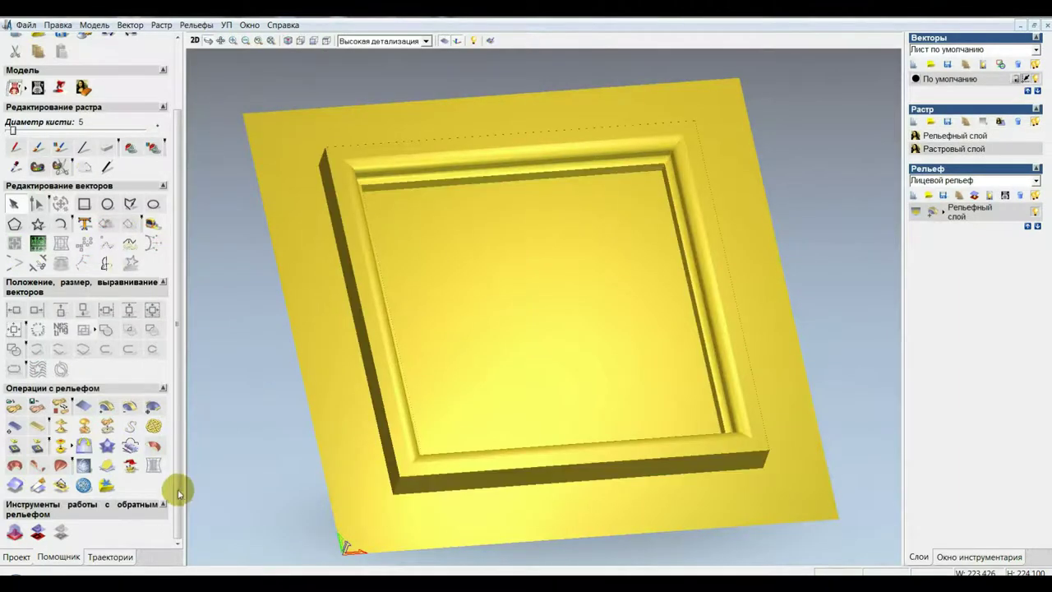
# - Check that the material block settings report a 20 mm model thickness, then return to the modelling tools
pyautogui.click(97, 562)
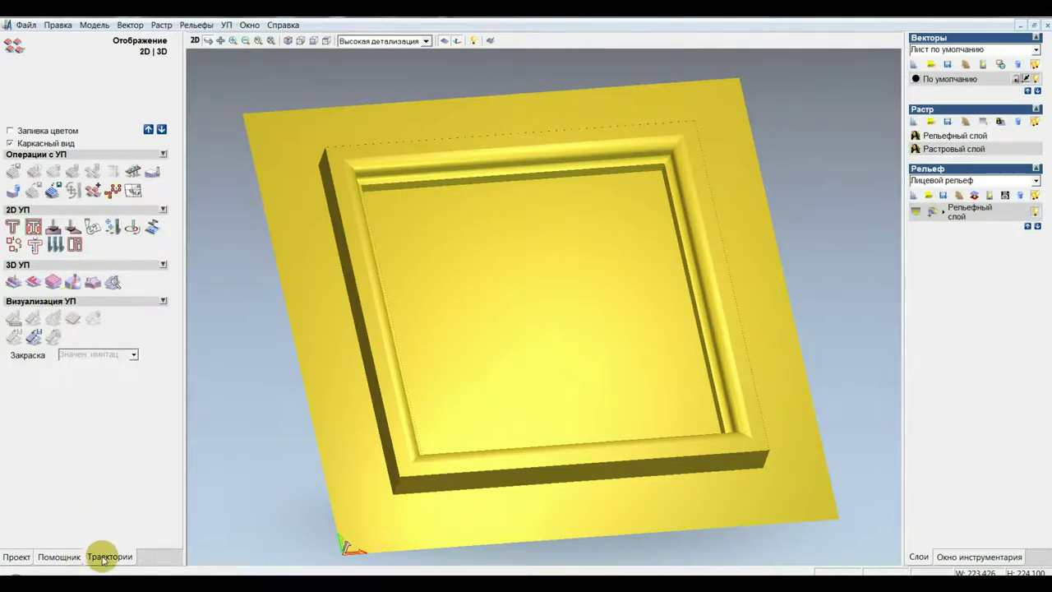
pyautogui.click(152, 172)
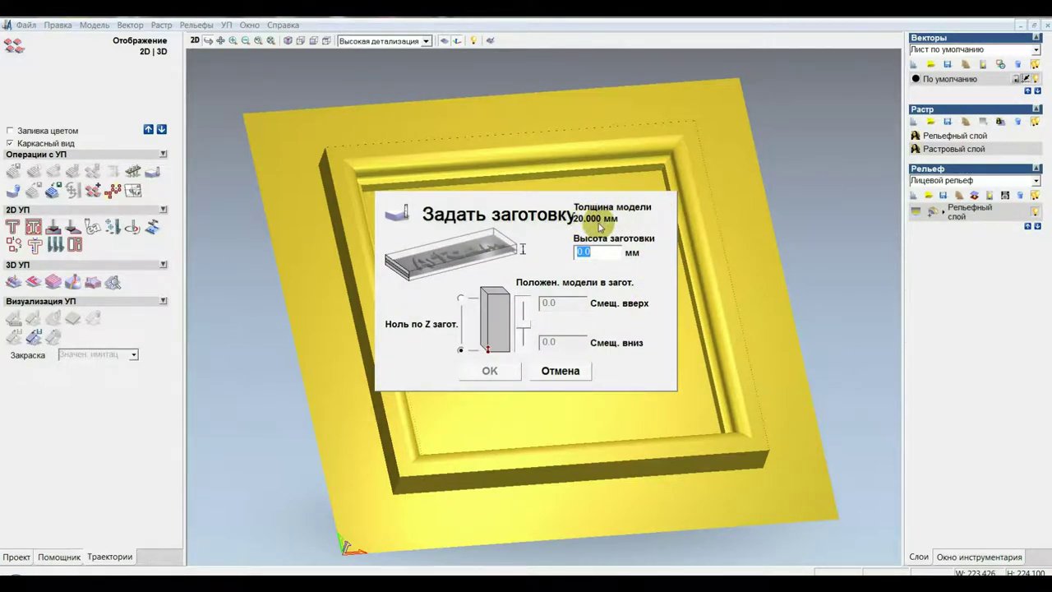
pyautogui.click(560, 371)
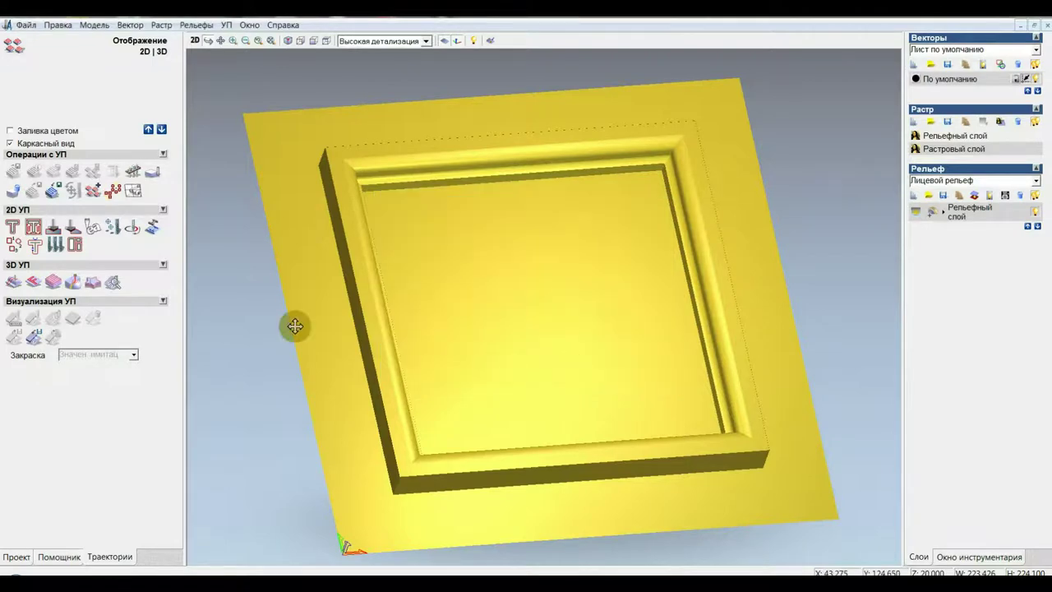
pyautogui.click(70, 556)
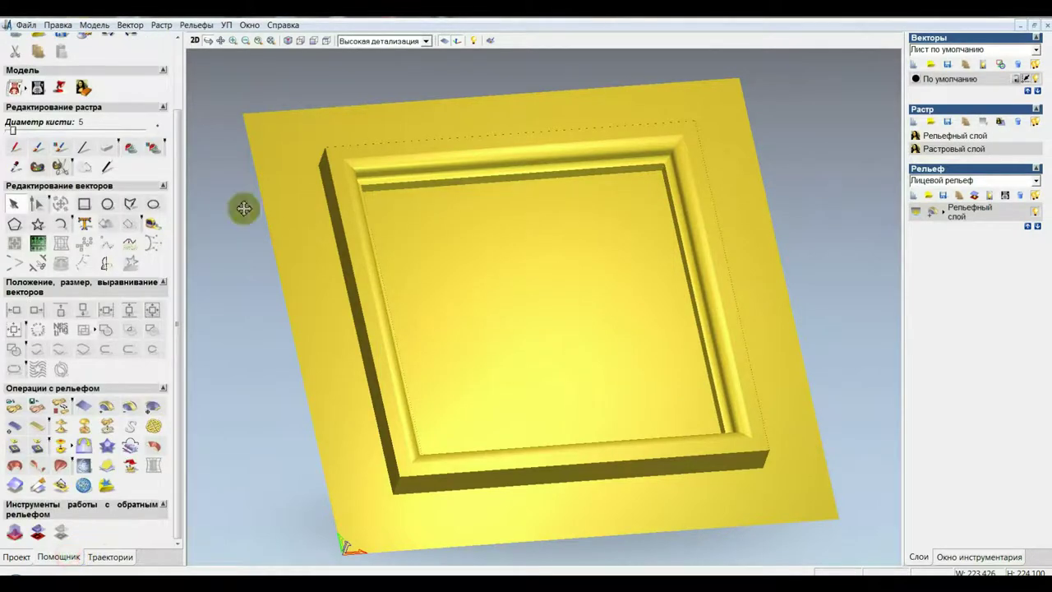
# - In the 2D view, select the inner and outer rectangles and start a new two-rail sweep
pyautogui.click(202, 27)
pyautogui.click(246, 135)
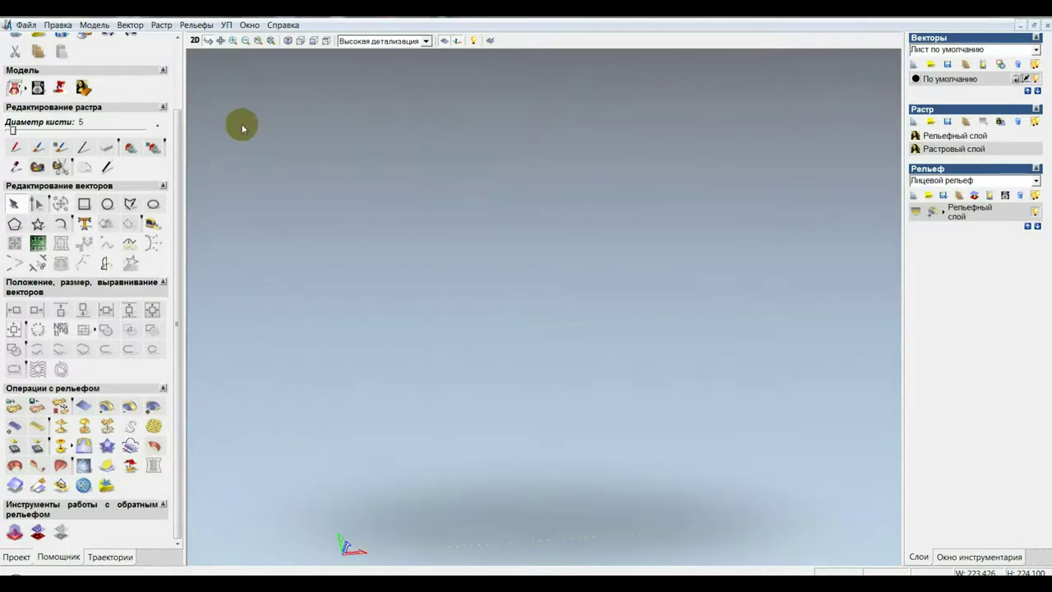
pyautogui.click(195, 41)
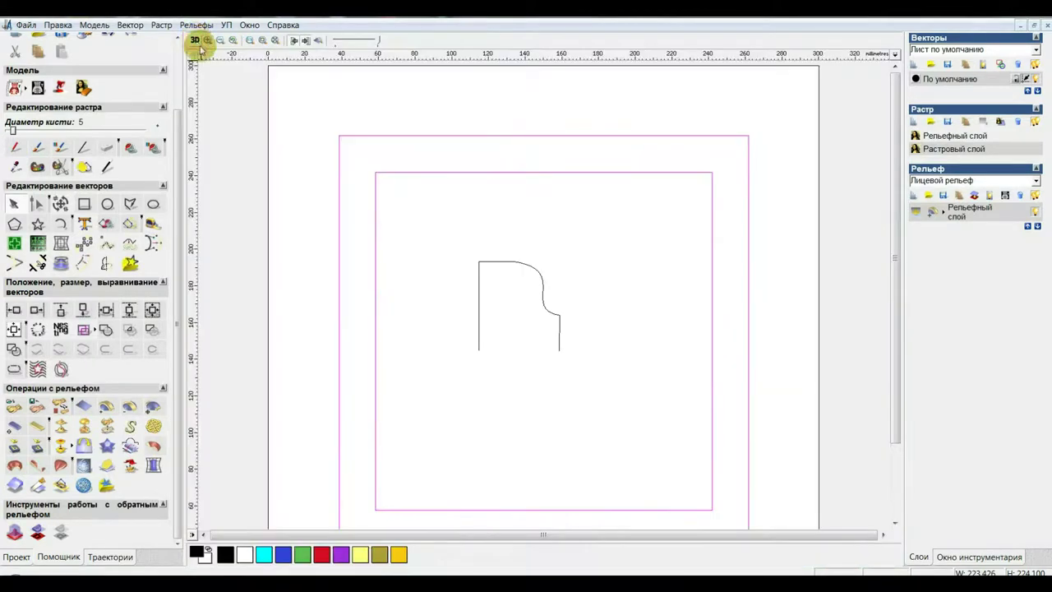
pyautogui.click(418, 301)
pyautogui.click(376, 306)
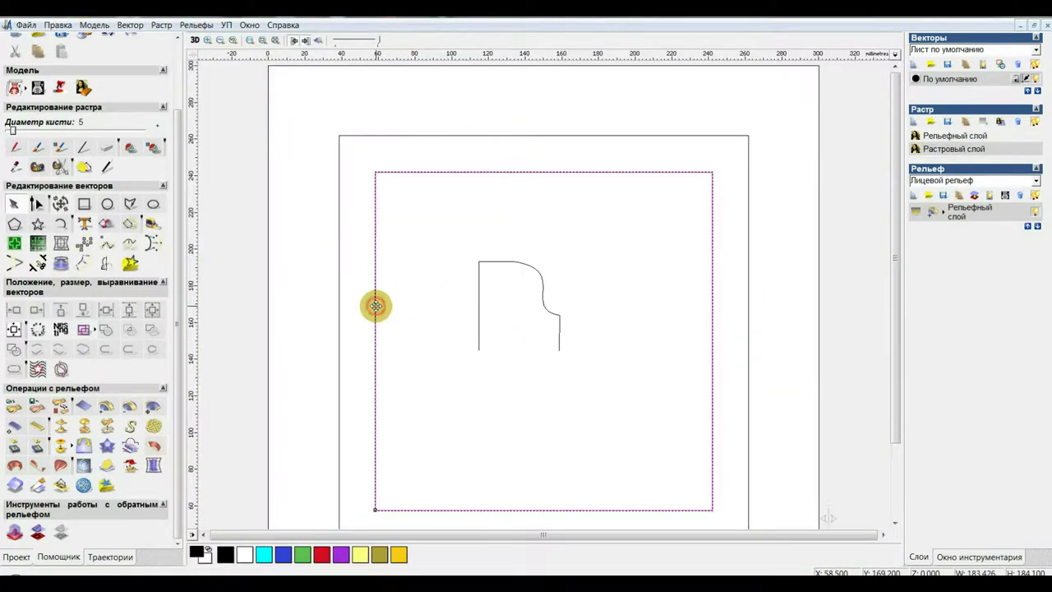
pyautogui.keyDown('shift'); pyautogui.click(338, 307); pyautogui.keyUp('shift')
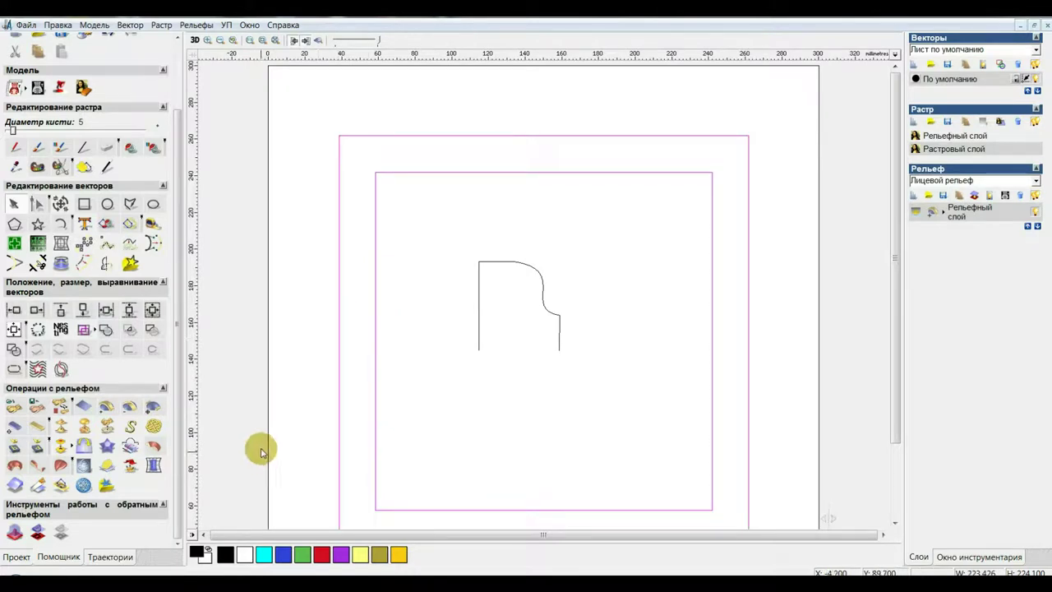
pyautogui.click(60, 465)
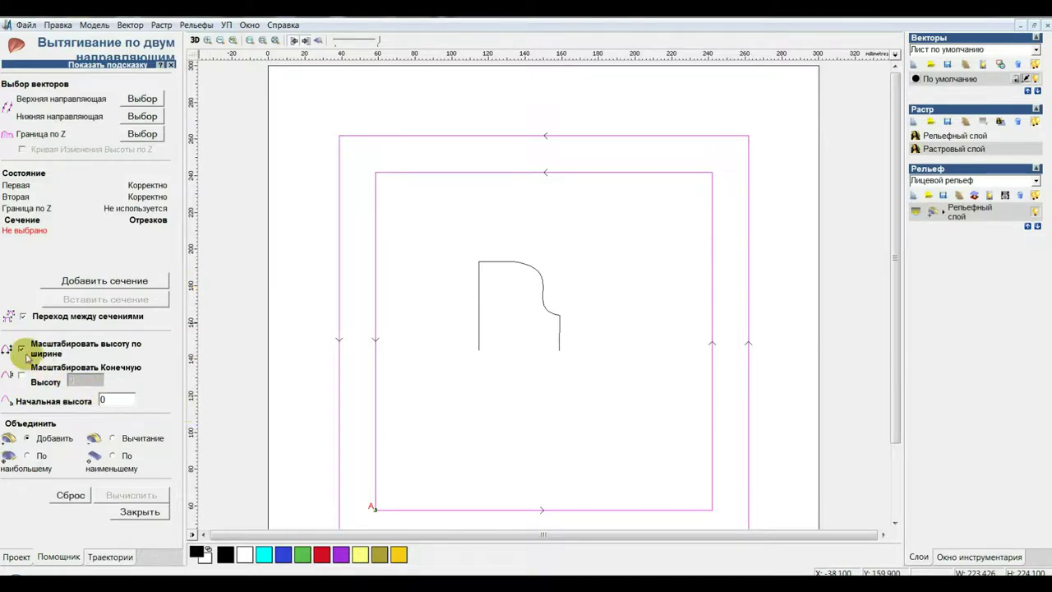
# - Disable height-by-width scaling, set start height 0 and a fixed end height of 30
pyautogui.click(22, 350)
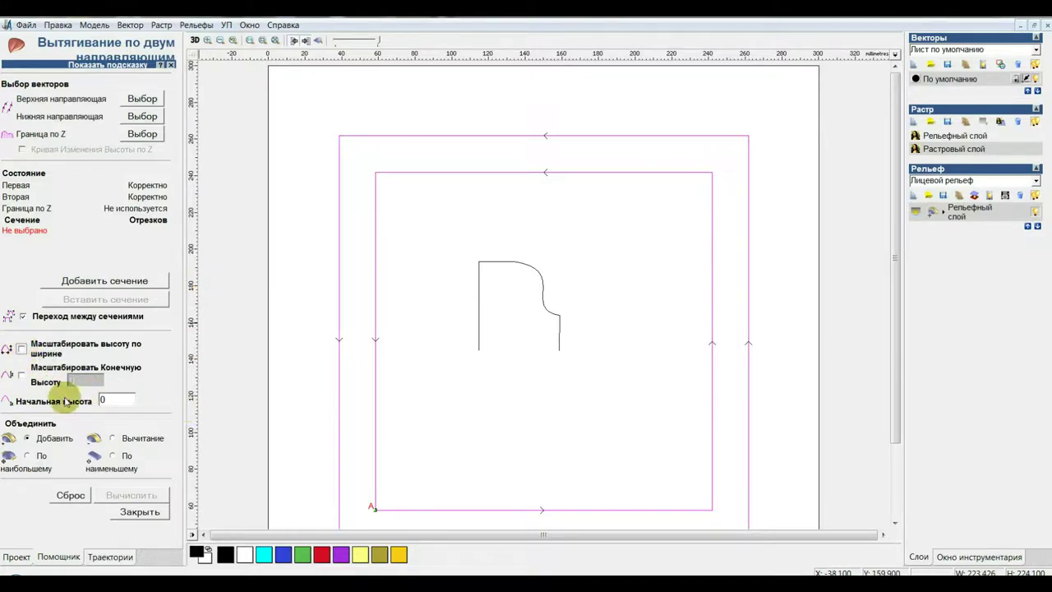
pyautogui.doubleClick(112, 400)
pyautogui.write('30')
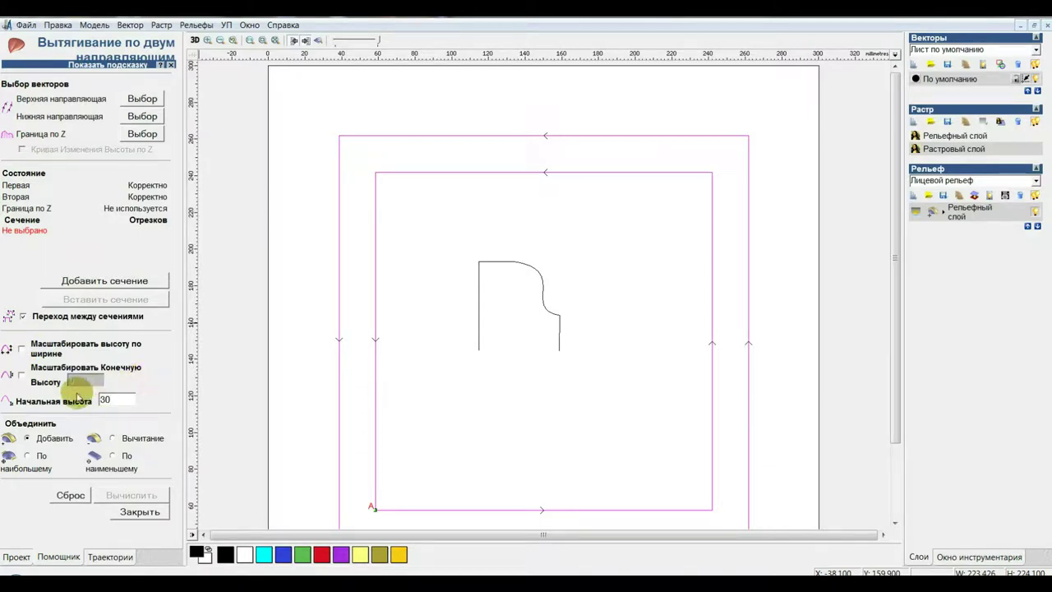
pyautogui.doubleClick(105, 399)
pyautogui.write('0')
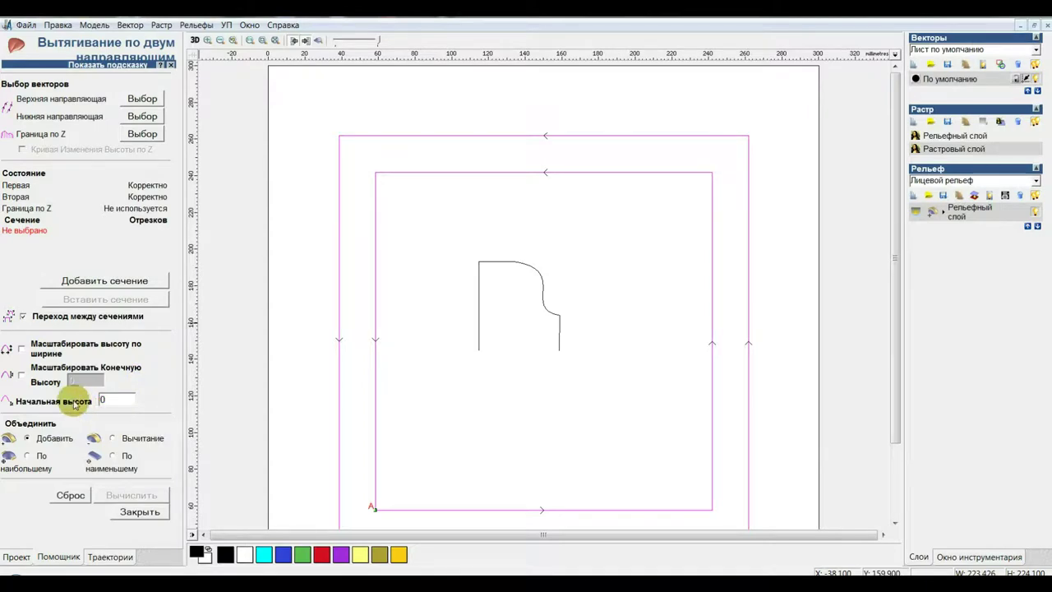
pyautogui.click(21, 374)
pyautogui.doubleClick(72, 381)
pyautogui.write('30')
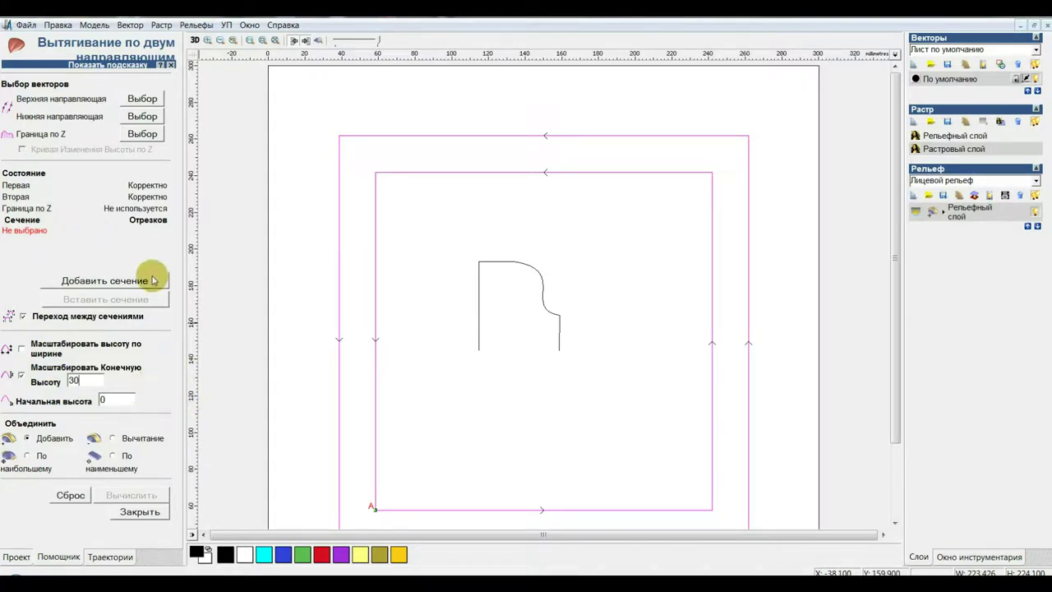
# - Insert the curved profile as the sweep section and calculate the relief
pyautogui.click(480, 319)
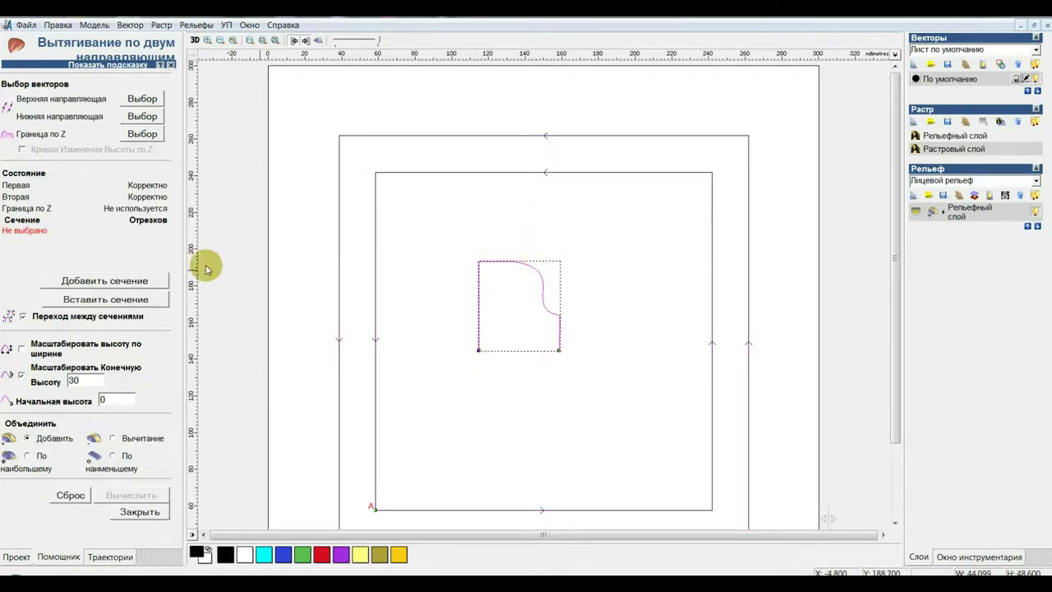
pyautogui.click(111, 301)
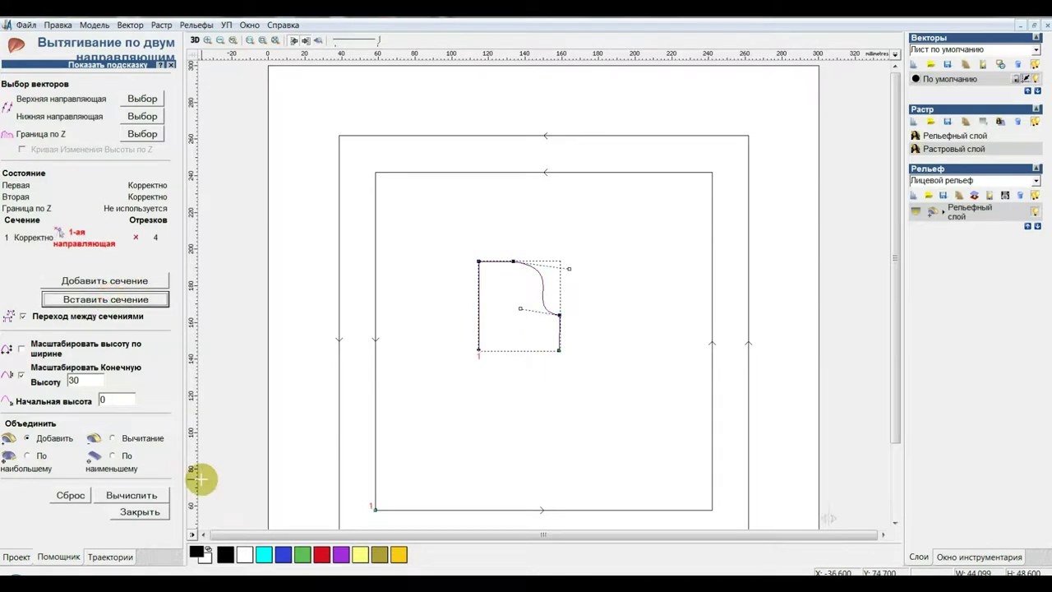
pyautogui.click(148, 499)
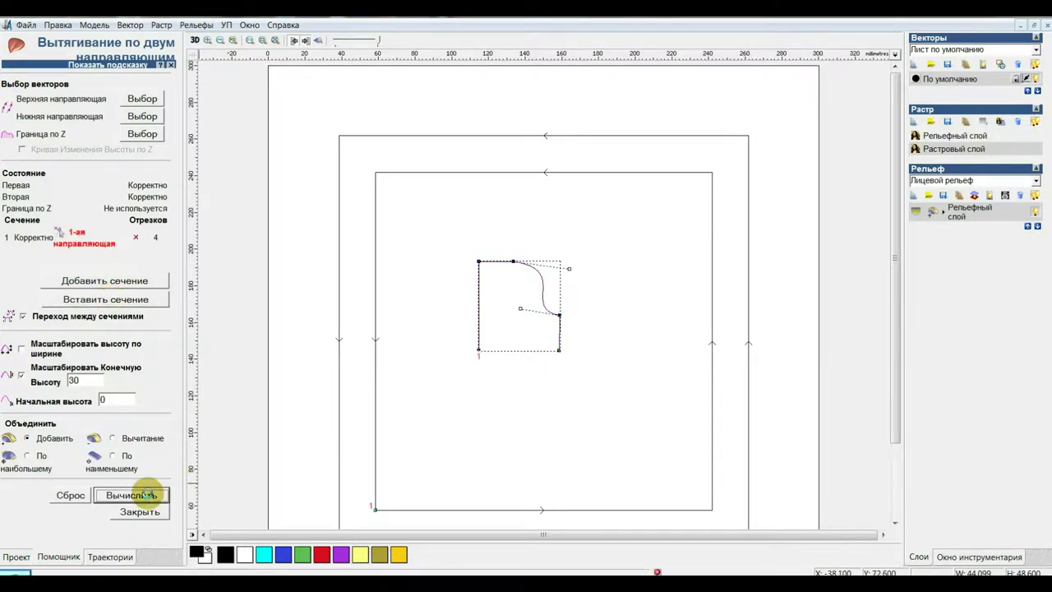
# - Orbit the recalculated 30-high frame relief in 3D, then close the sweep settings
pyautogui.click(196, 41)
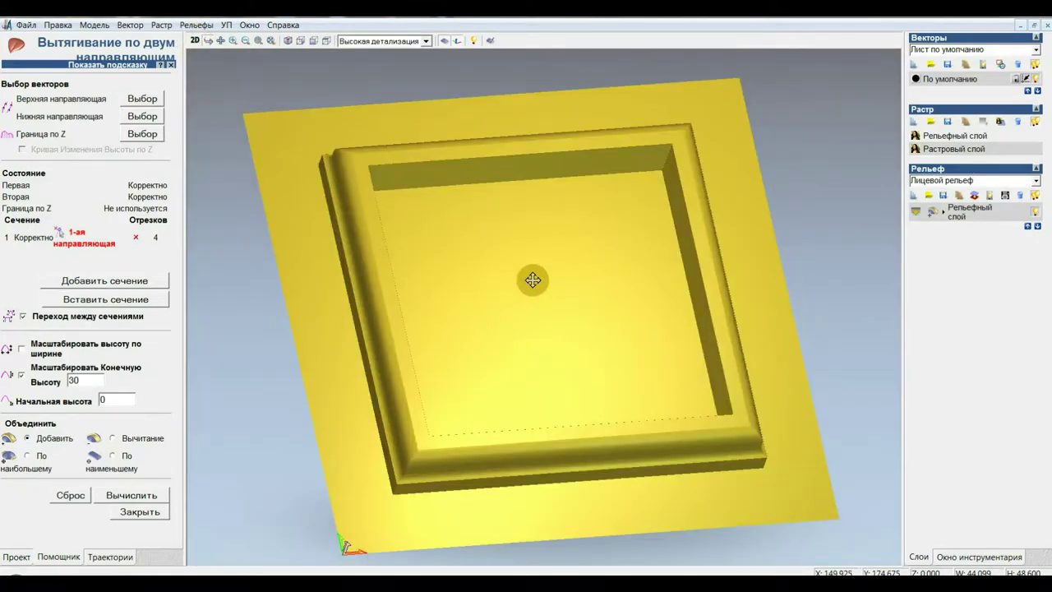
pyautogui.moveTo(516, 280); pyautogui.dragTo(544, 285)
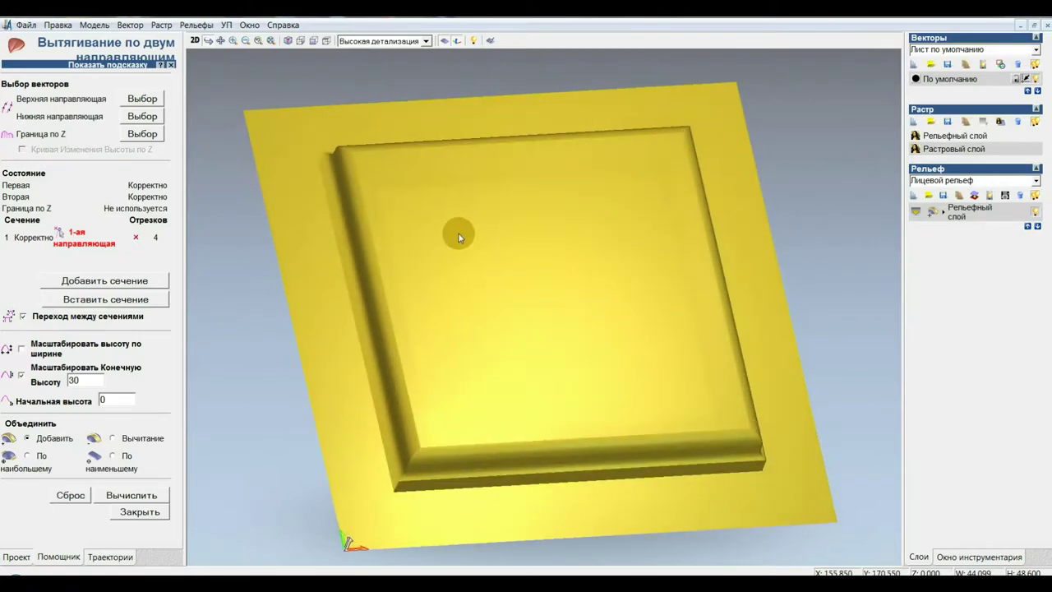
pyautogui.moveTo(446, 219)
pyautogui.mouseDown()
pyautogui.moveTo(438, 266)
pyautogui.moveTo(395, 214)
pyautogui.moveTo(439, 178)
pyautogui.moveTo(450, 182)
pyautogui.mouseUp()
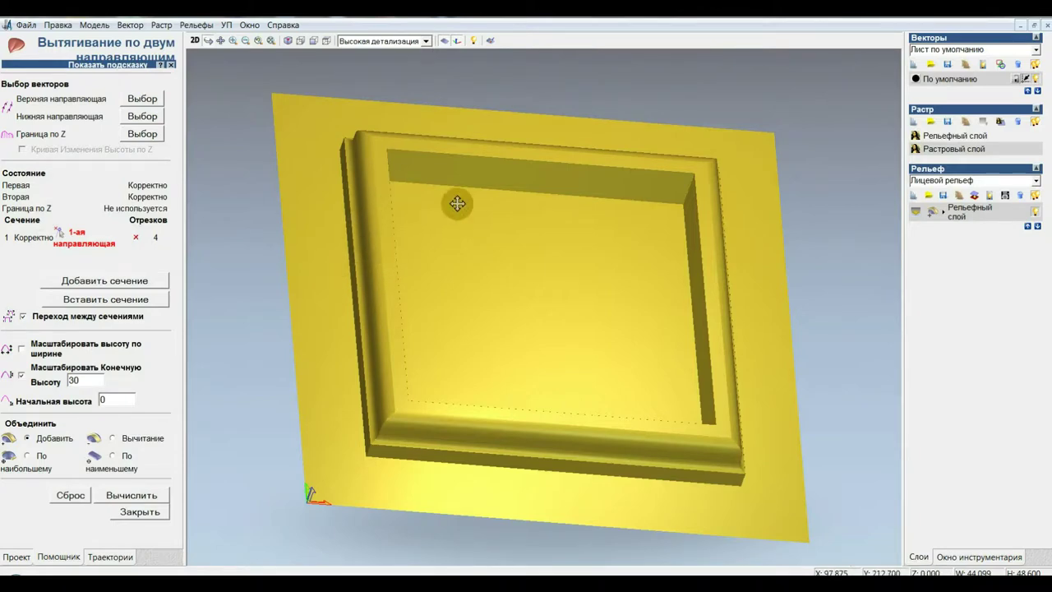
pyautogui.moveTo(456, 193)
pyautogui.mouseDown()
pyautogui.moveTo(458, 282)
pyautogui.moveTo(512, 193)
pyautogui.mouseUp()
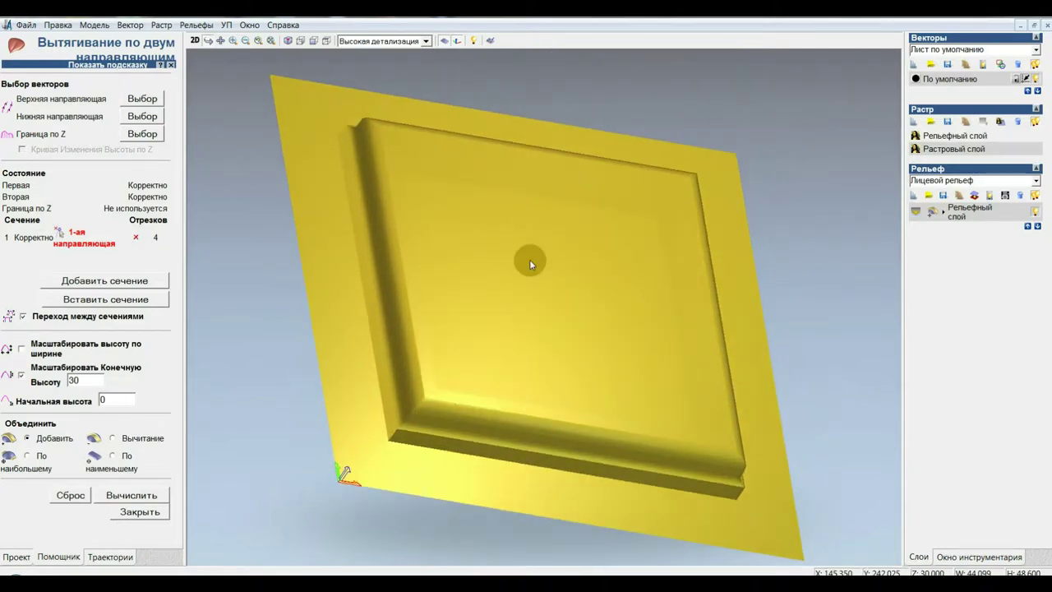
pyautogui.moveTo(468, 233)
pyautogui.mouseDown()
pyautogui.moveTo(423, 250)
pyautogui.moveTo(440, 283)
pyautogui.mouseUp()
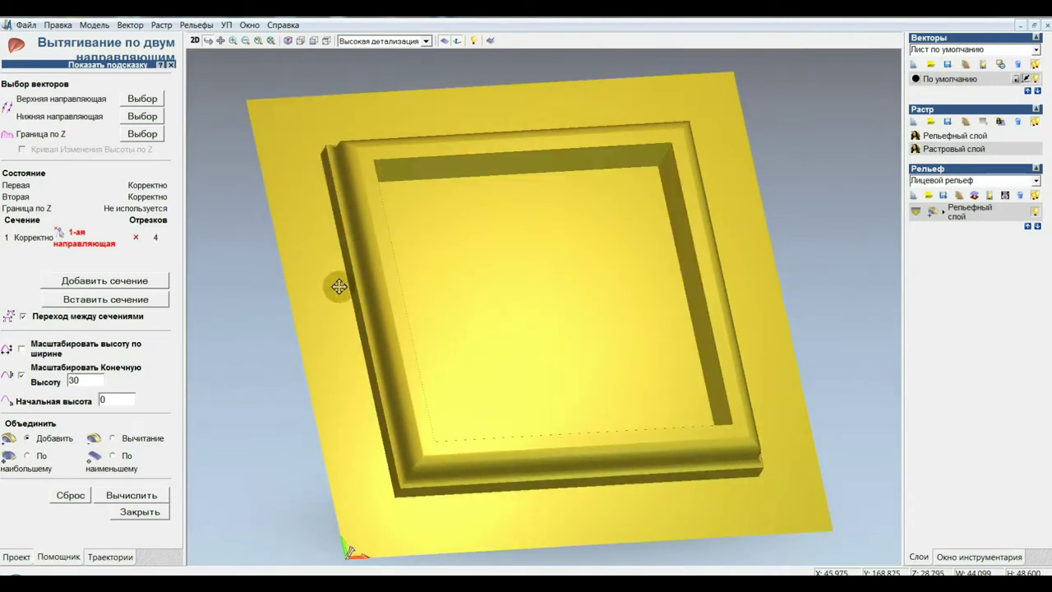
pyautogui.click(155, 512)
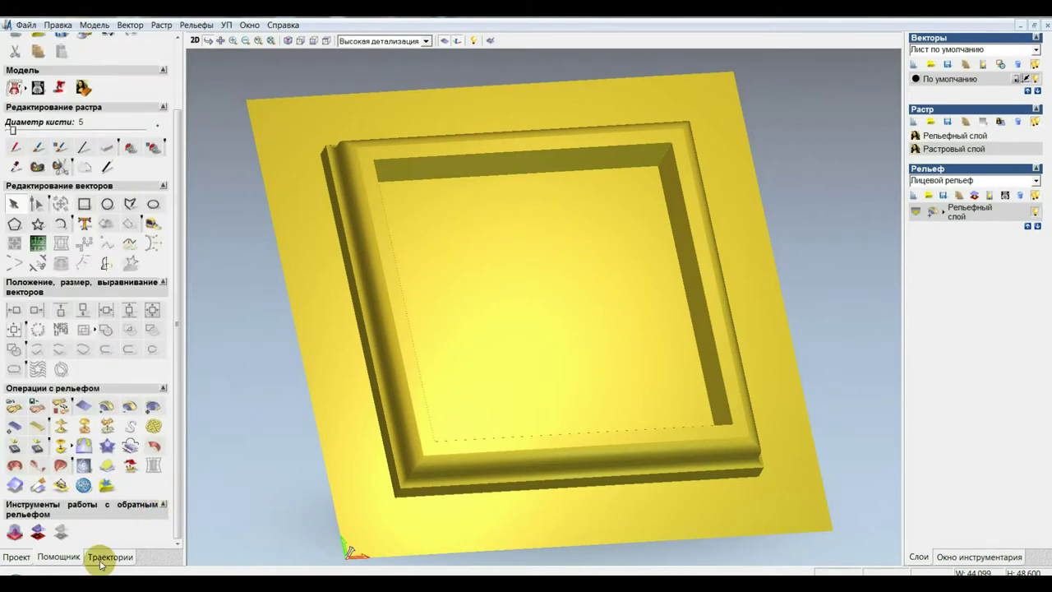
# - Confirm the material block reports a 30 mm model thickness, then view the relief straight down along Z
pyautogui.click(100, 556)
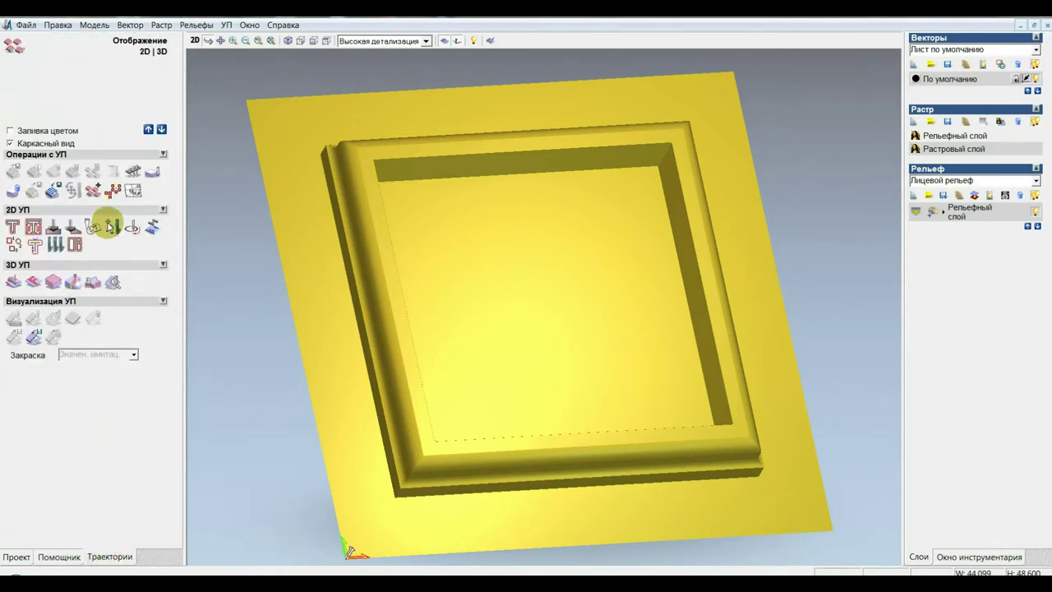
pyautogui.click(151, 172)
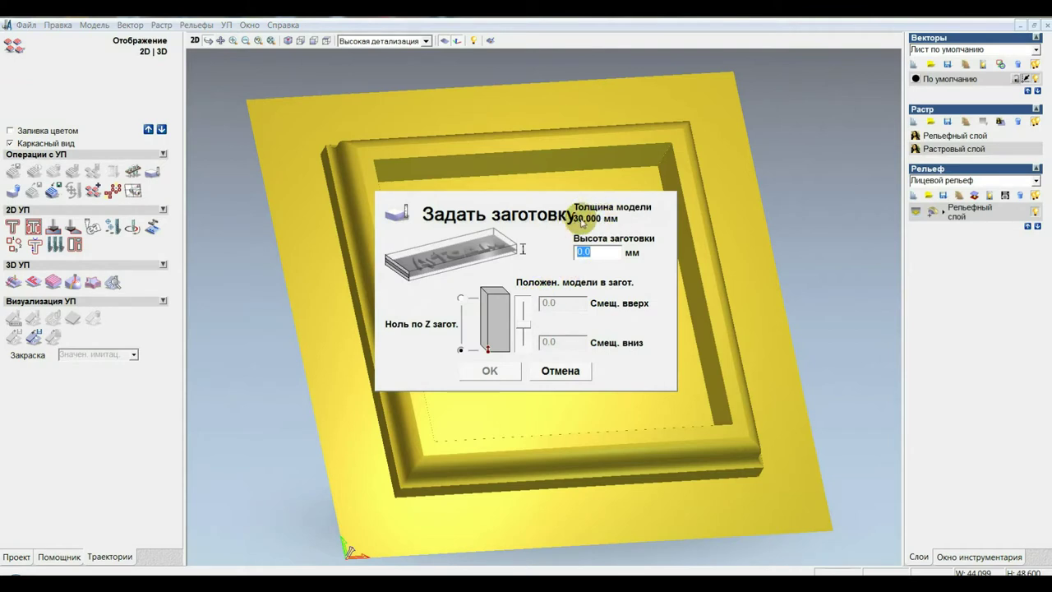
pyautogui.click(560, 371)
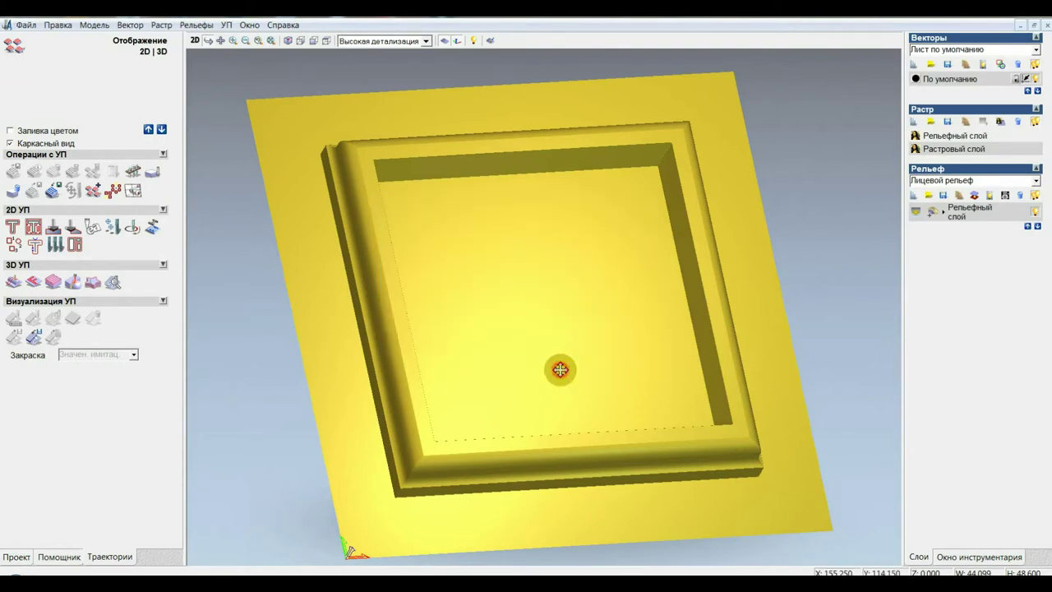
pyautogui.moveTo(565, 275)
pyautogui.mouseDown()
pyautogui.moveTo(554, 310)
pyautogui.moveTo(499, 265)
pyautogui.mouseUp()
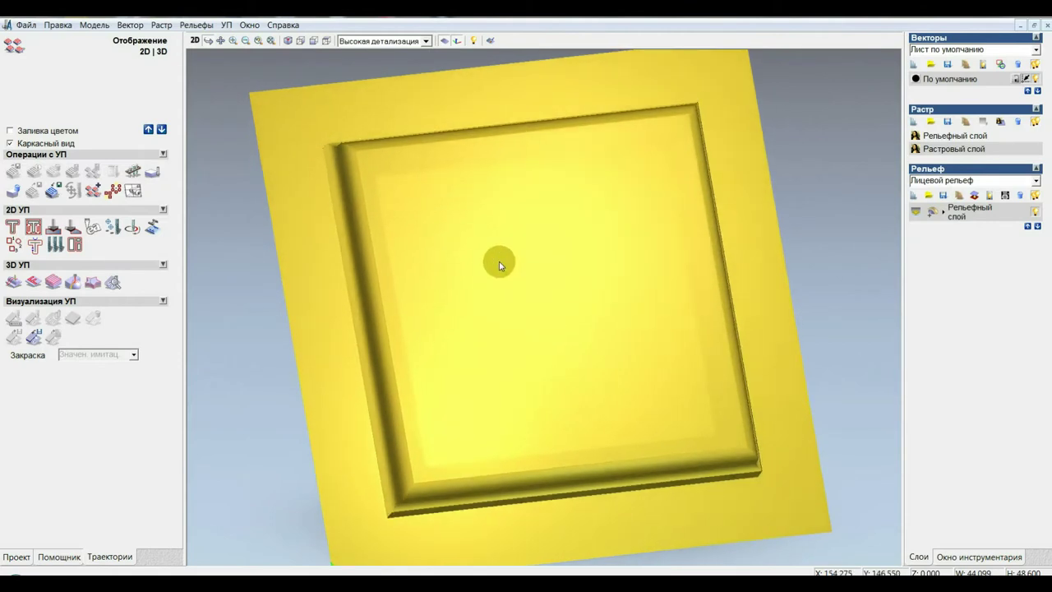
pyautogui.click(326, 41)
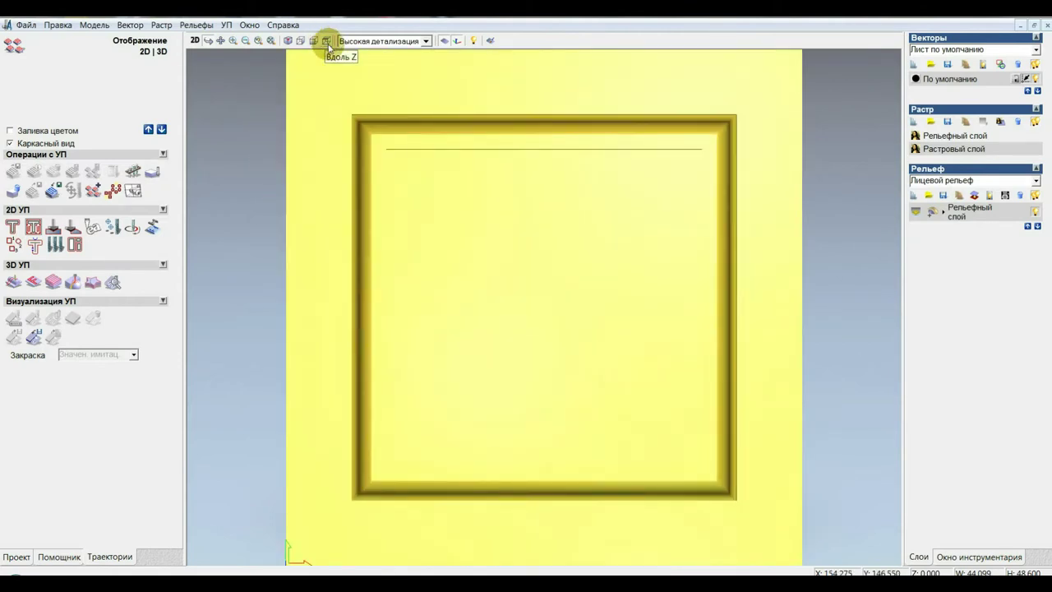